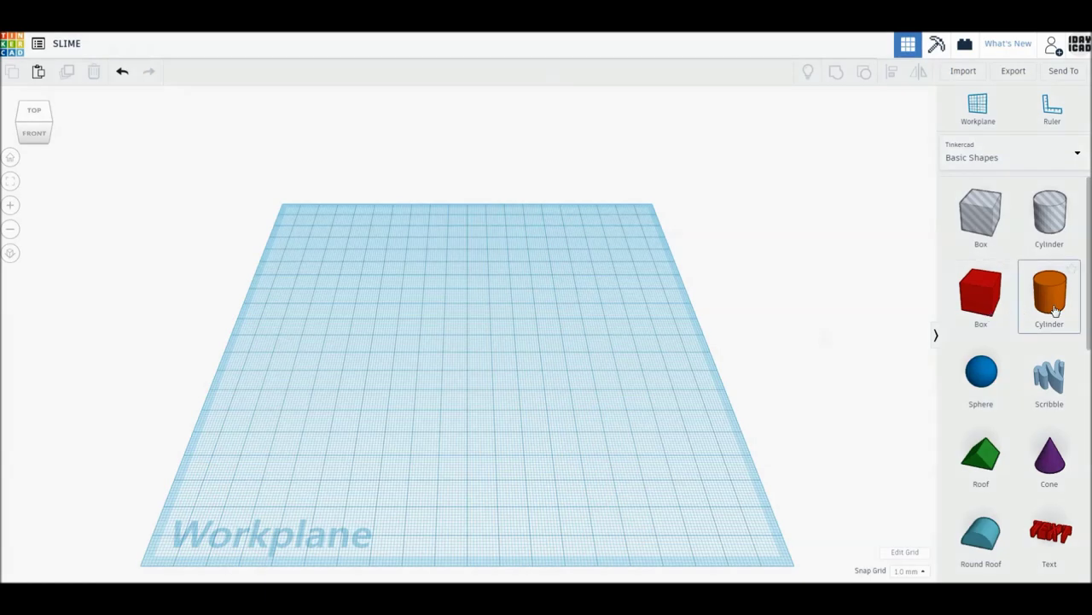
Step: Place an orange cylinder, a red box and a hole cylinder side by side on the workplane
left_click(463, 344)
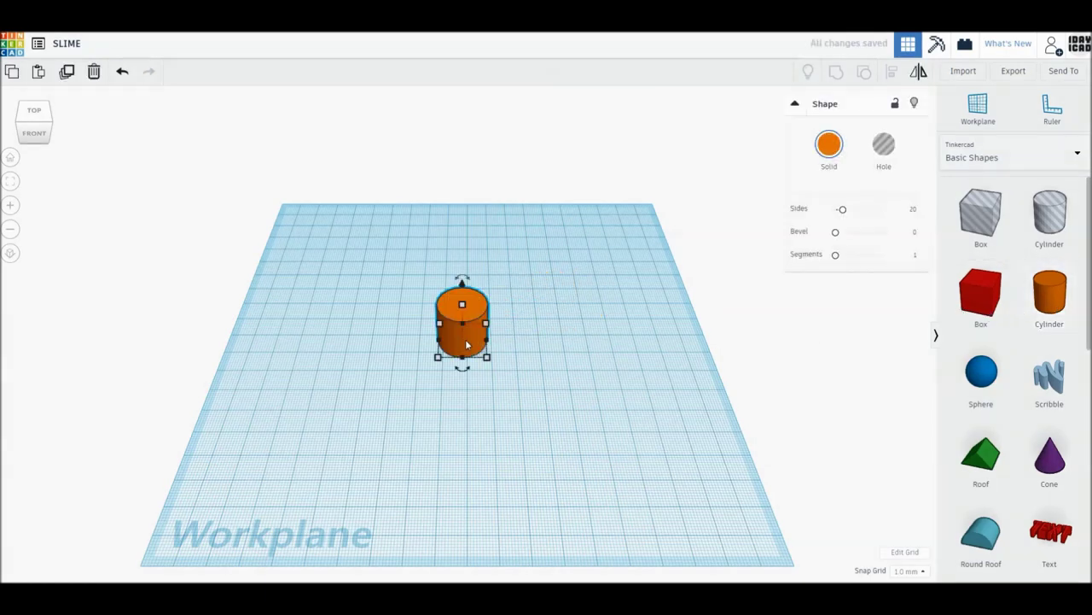
left_click(981, 294)
left_click(539, 335)
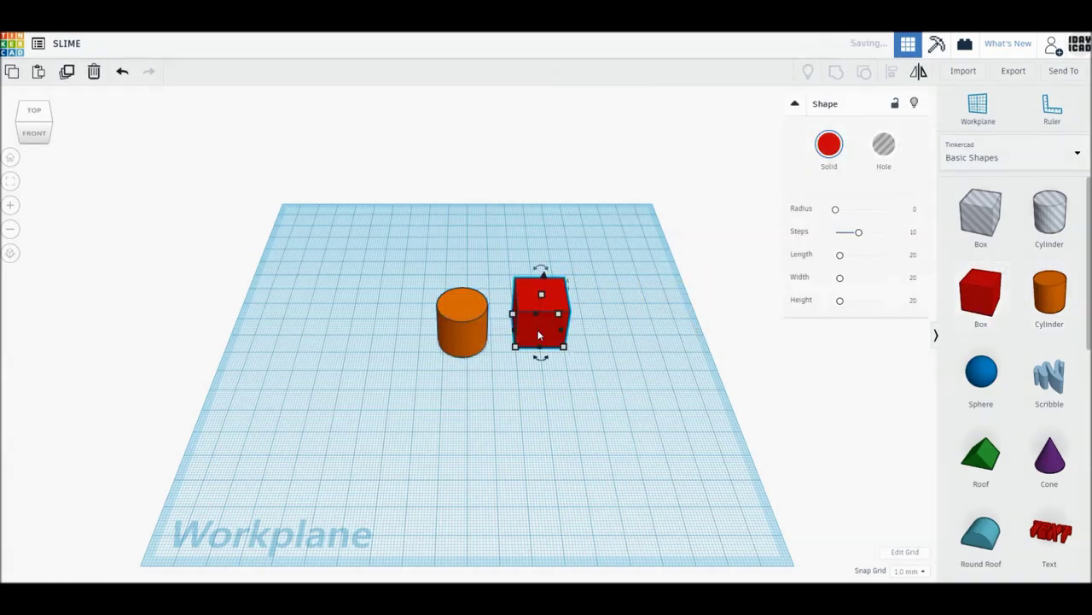
left_click(1050, 214)
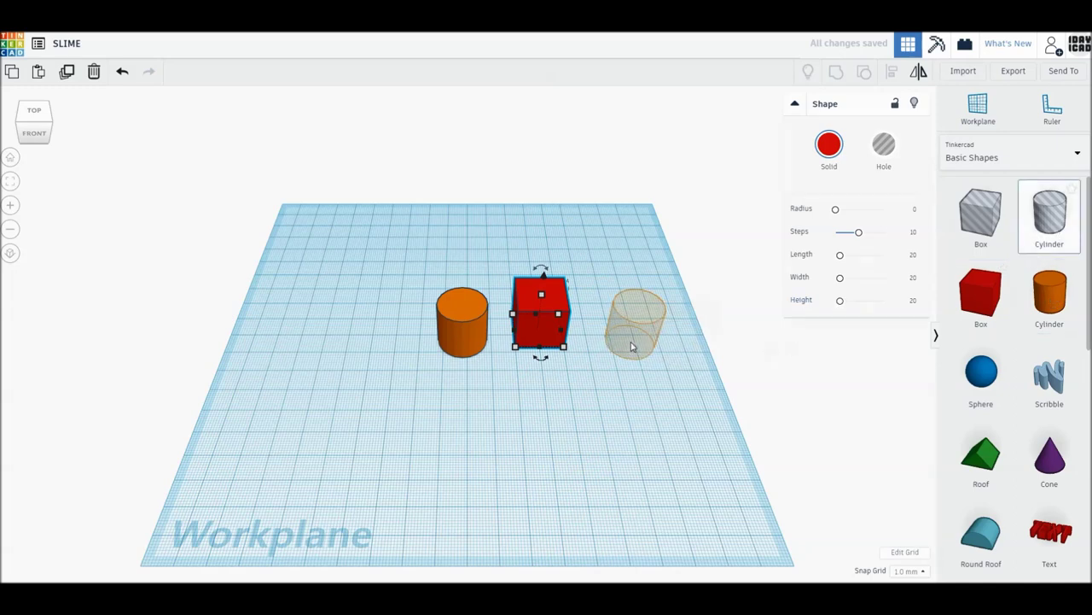
left_click(629, 346)
Step: Smooth both the hole cylinder and the orange cylinder to 64 sides, then view from the top
left_click_drag(842, 215, 882, 214)
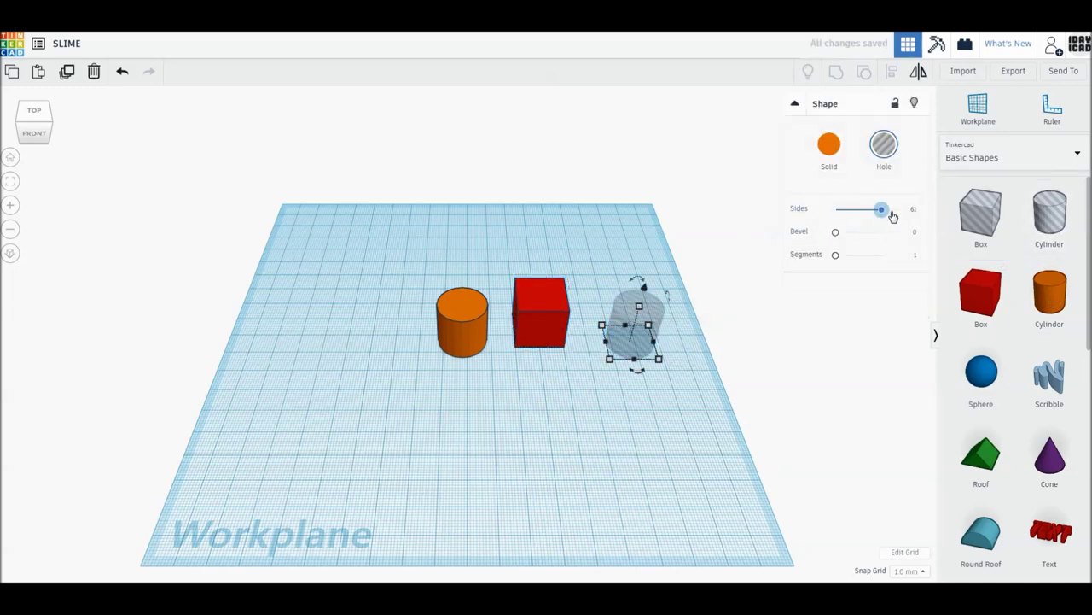
left_click(479, 316)
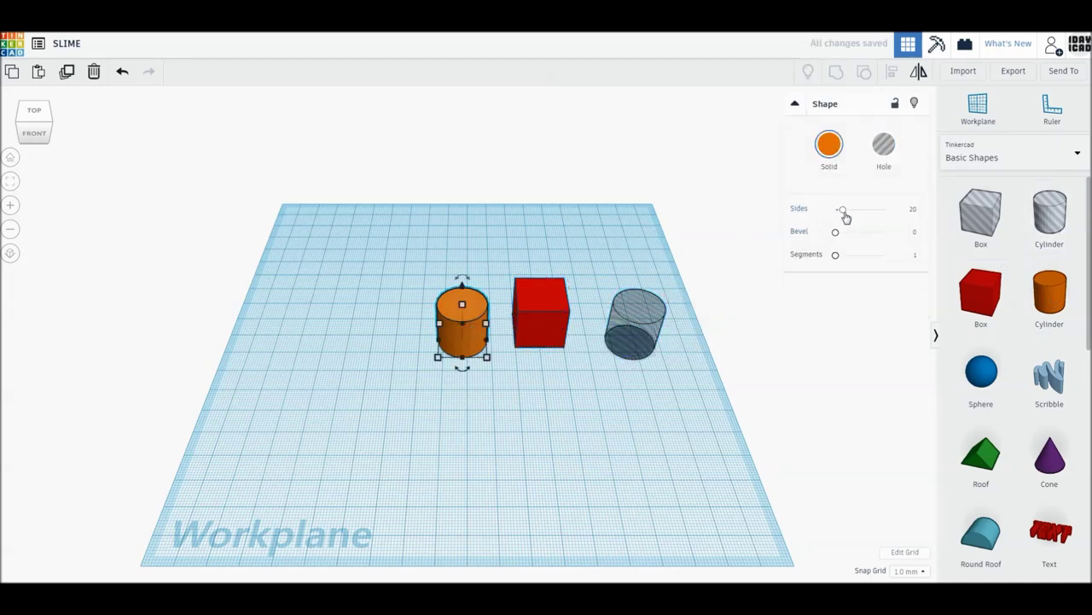
left_click_drag(873, 214, 885, 210)
left_click(36, 118)
scroll(435, 342, "up", 2)
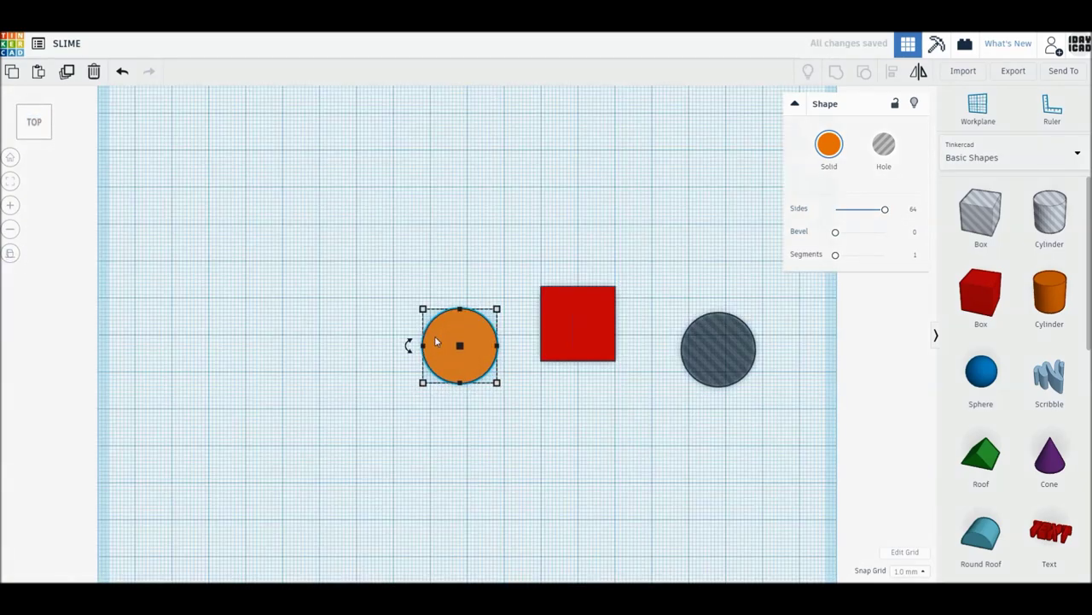
Step: Reposition the orange cylinder and stretch it into a wide ellipse
scroll(434, 342, "up", 3)
middle_click_drag(510, 358, 334, 373)
left_click_drag(333, 373, 347, 447)
left_click(433, 418)
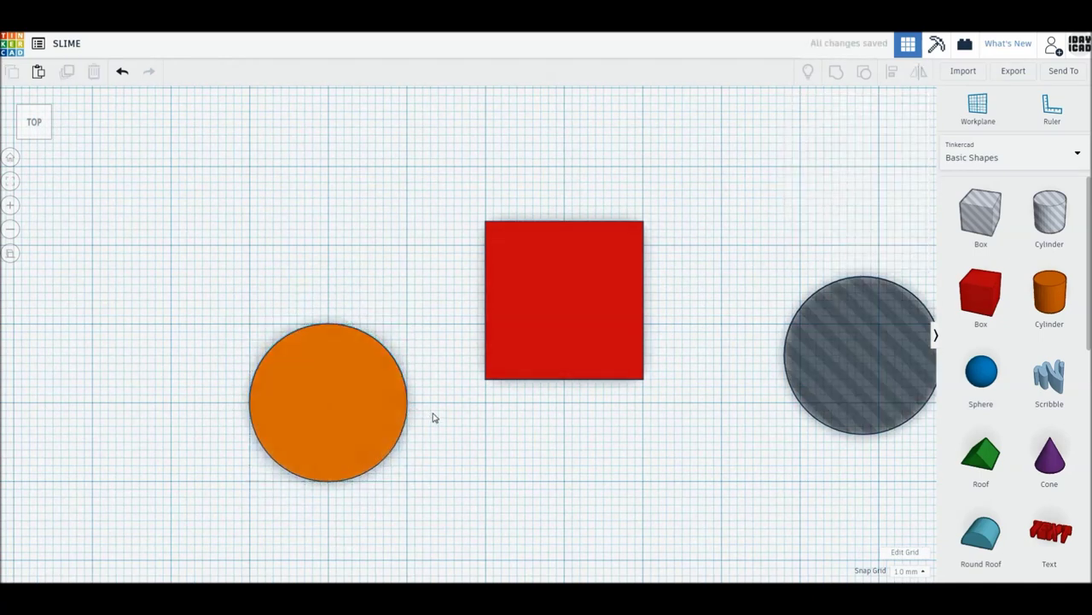
left_click(353, 393)
left_click_drag(408, 402, 488, 408)
Step: Move the red box onto the ellipse's top and widen the hole to 21.00 over its upper-right corner
left_click_drag(552, 324, 363, 347)
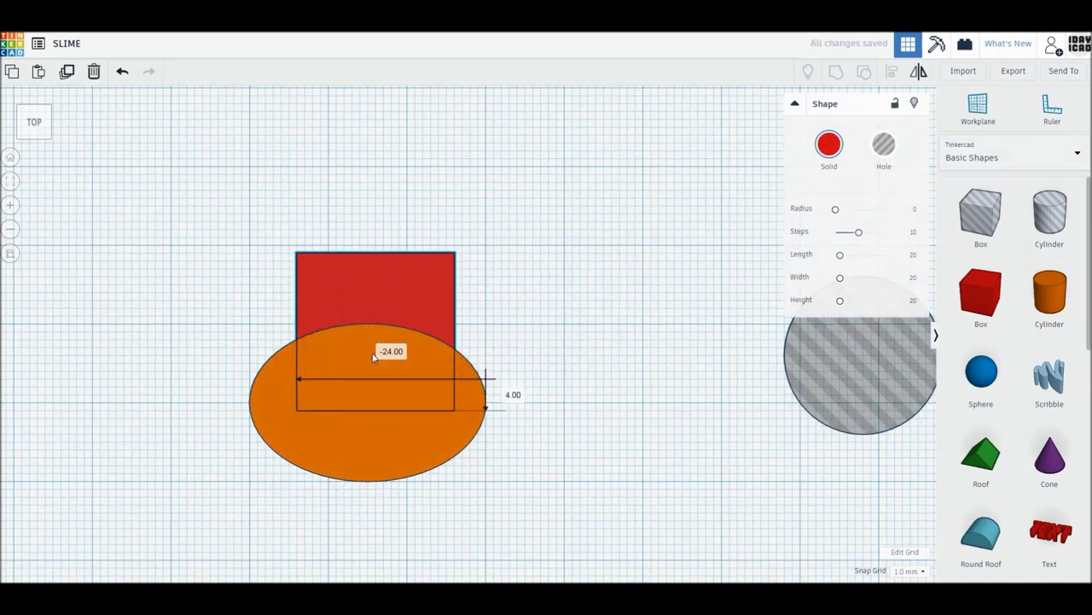
left_click_drag(798, 380, 472, 320)
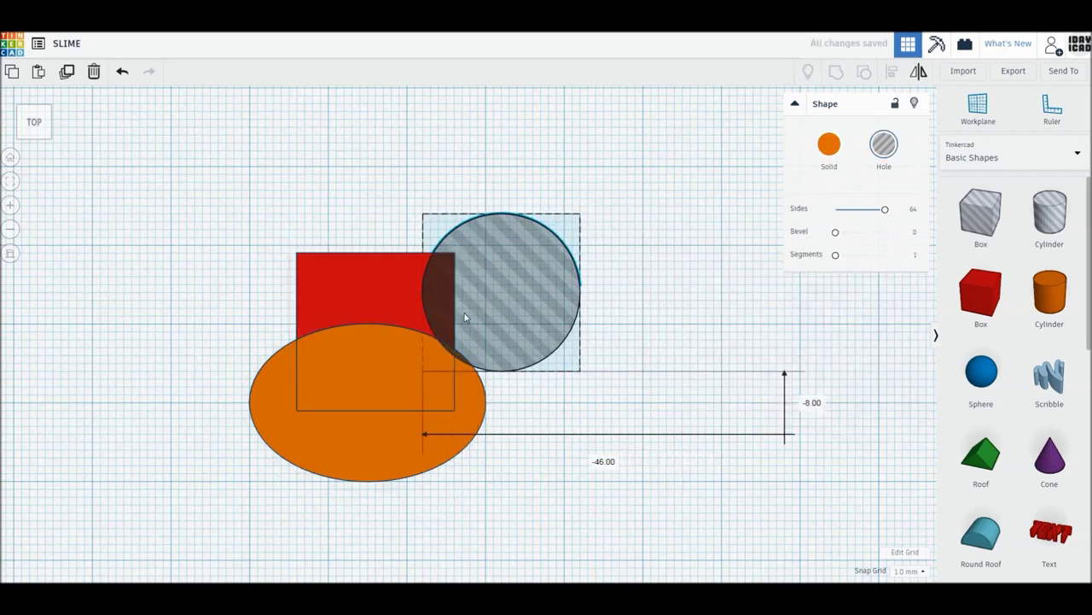
left_click_drag(466, 317, 458, 309)
scroll(404, 338, "up", 2)
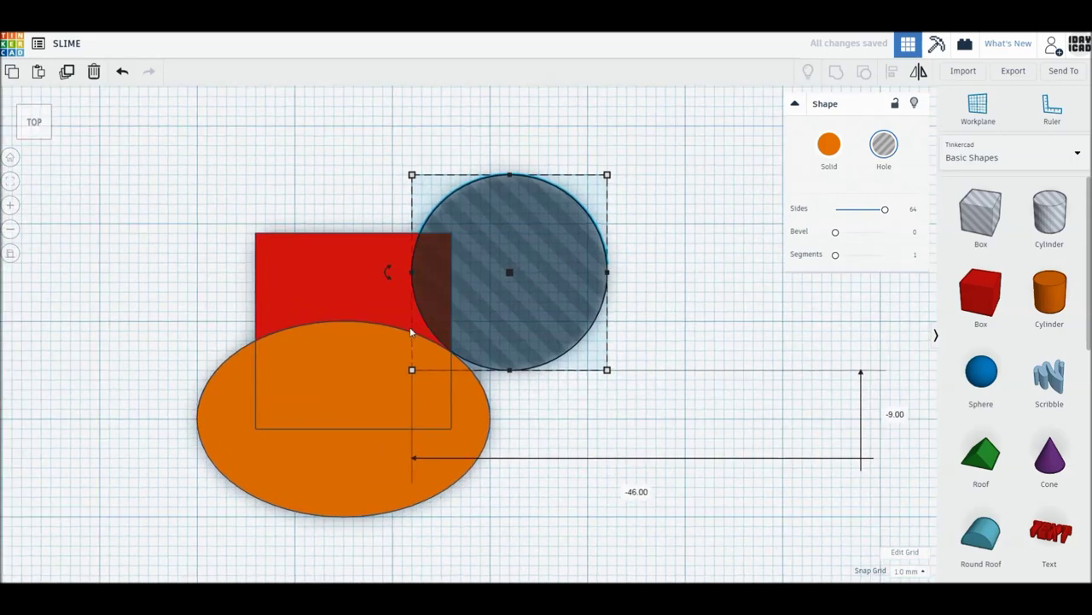
scroll(452, 345, "up", 2)
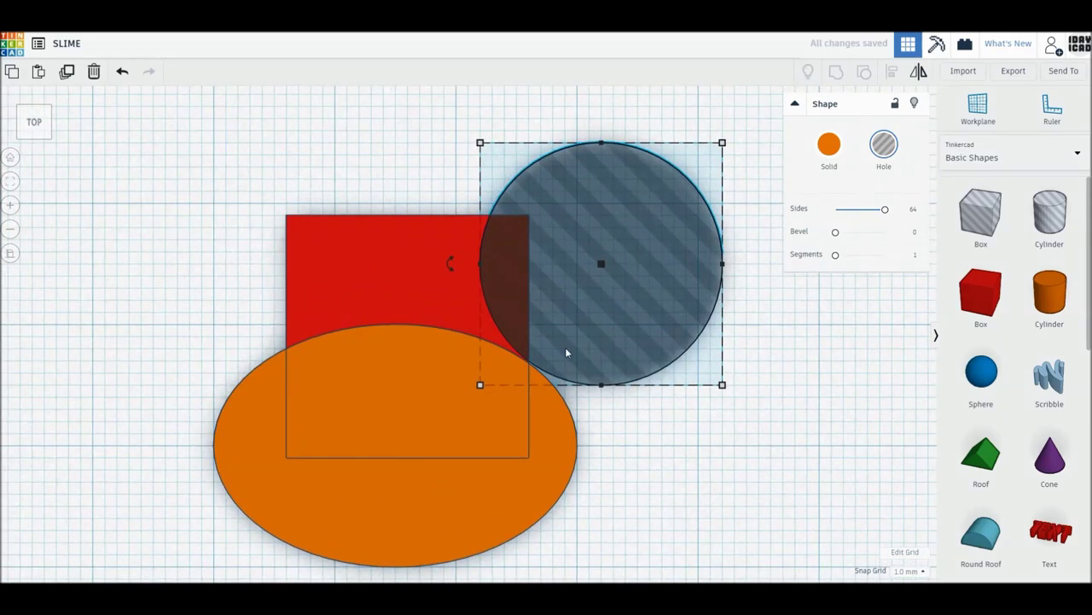
left_click_drag(567, 350, 566, 353)
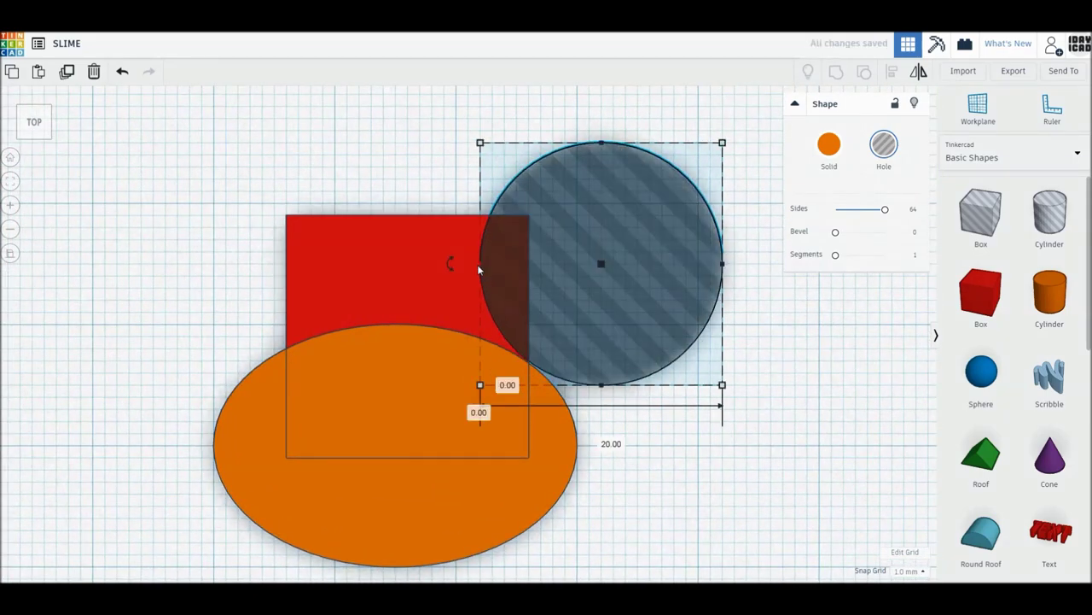
left_click_drag(480, 263, 469, 271)
left_click_drag(555, 307, 542, 310)
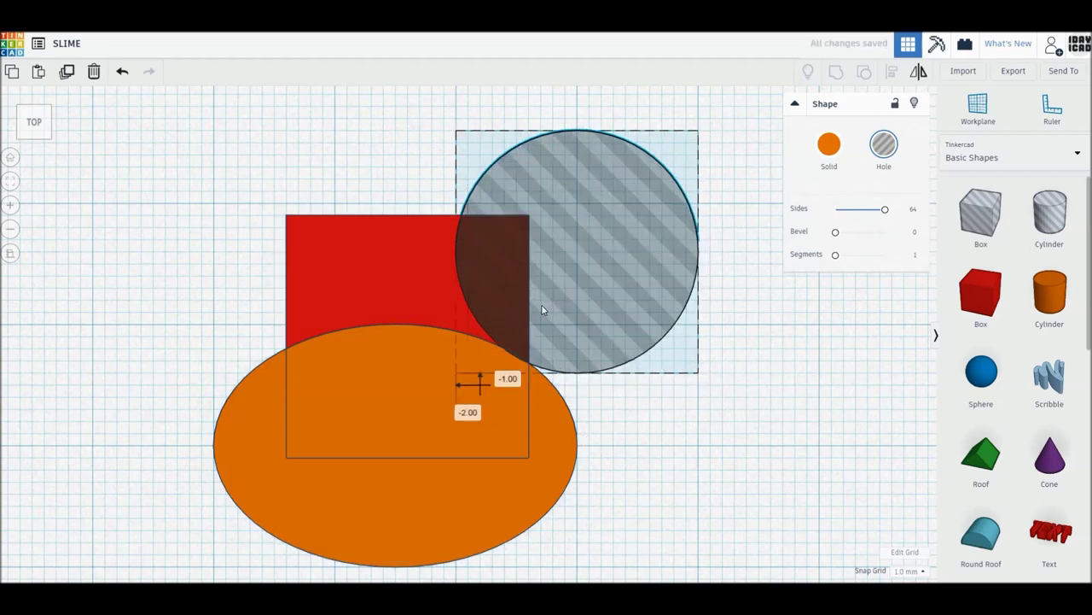
left_click(426, 286)
key("Left")
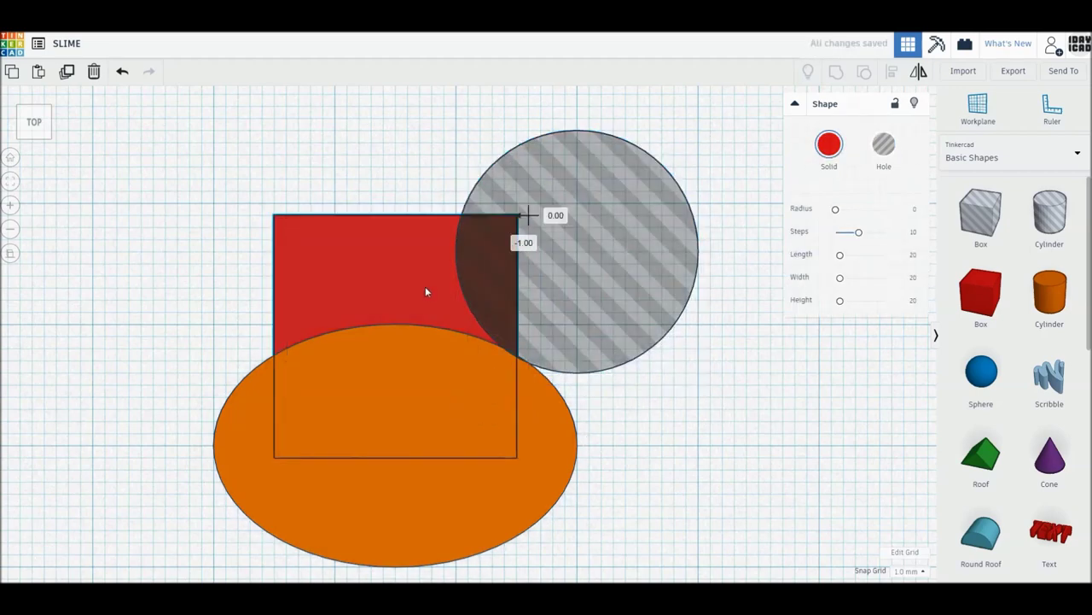
Step: Copy the hole cylinder to the box's upper-left and stretch it into an elliptical hole
left_click_drag(575, 299, 332, 294, "alt")
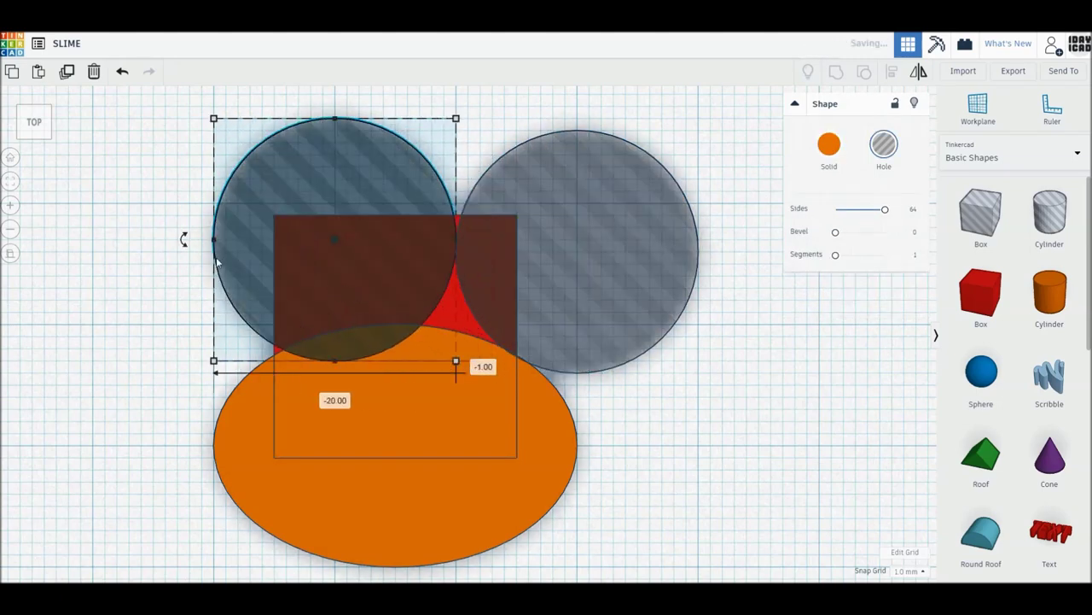
left_click_drag(214, 238, 72, 242)
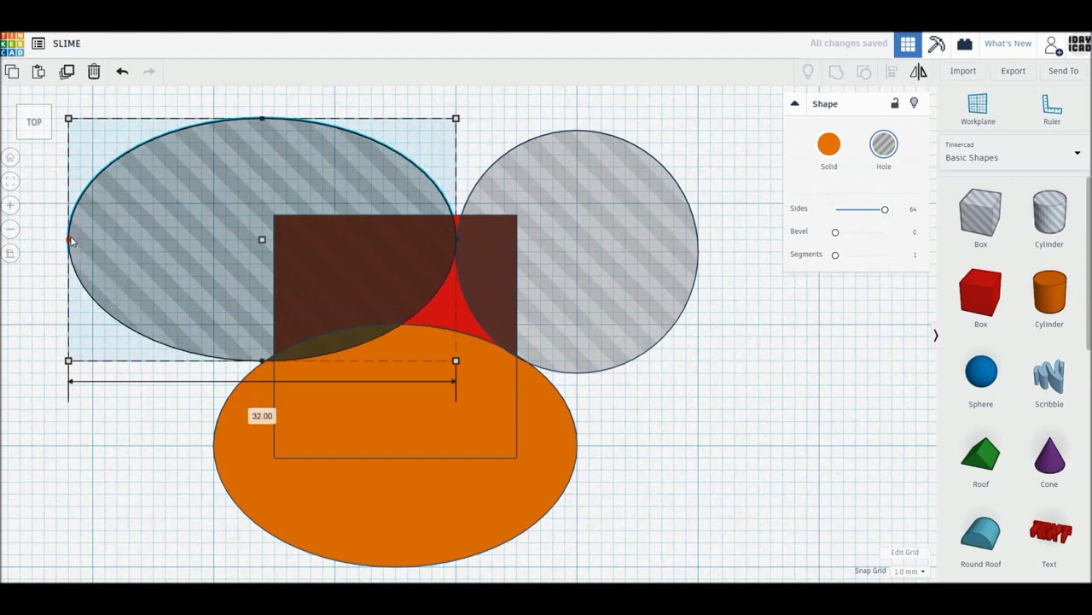
left_click_drag(340, 198, 337, 184)
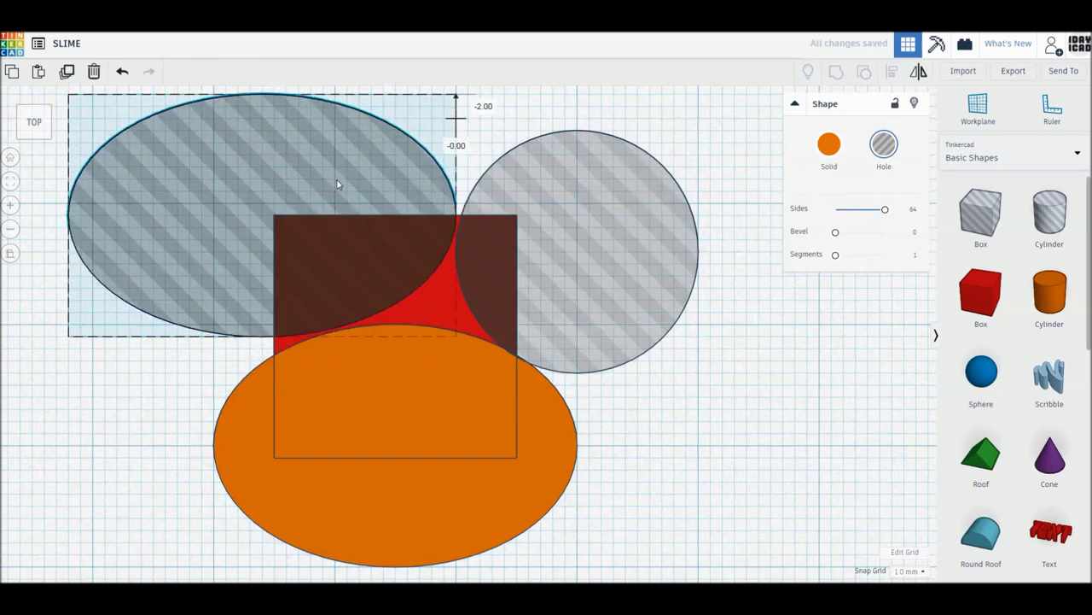
left_click_drag(69, 217, 120, 227)
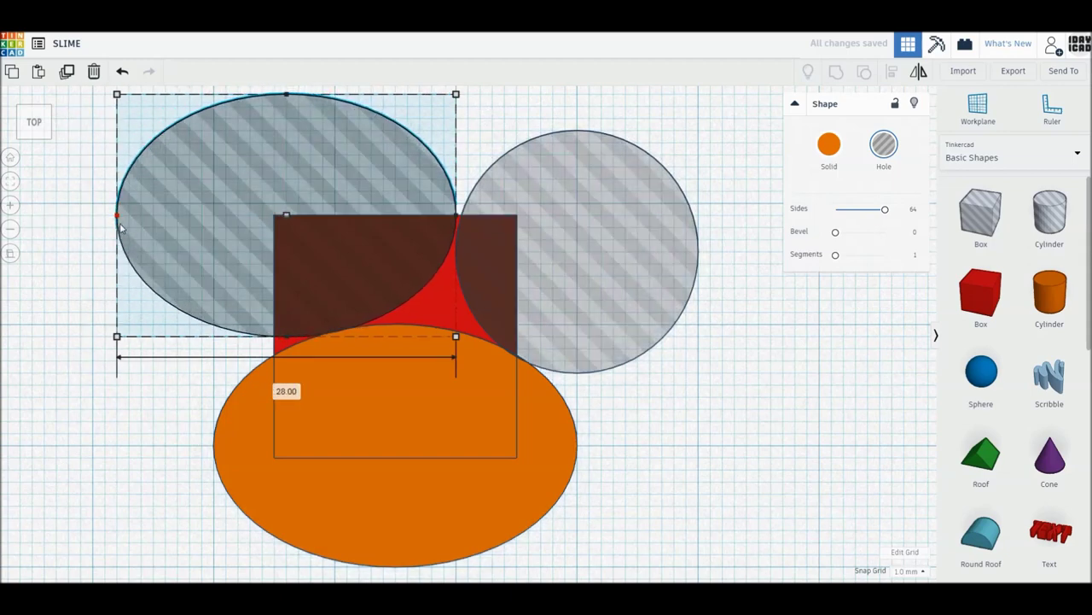
left_click_drag(456, 215, 456, 217)
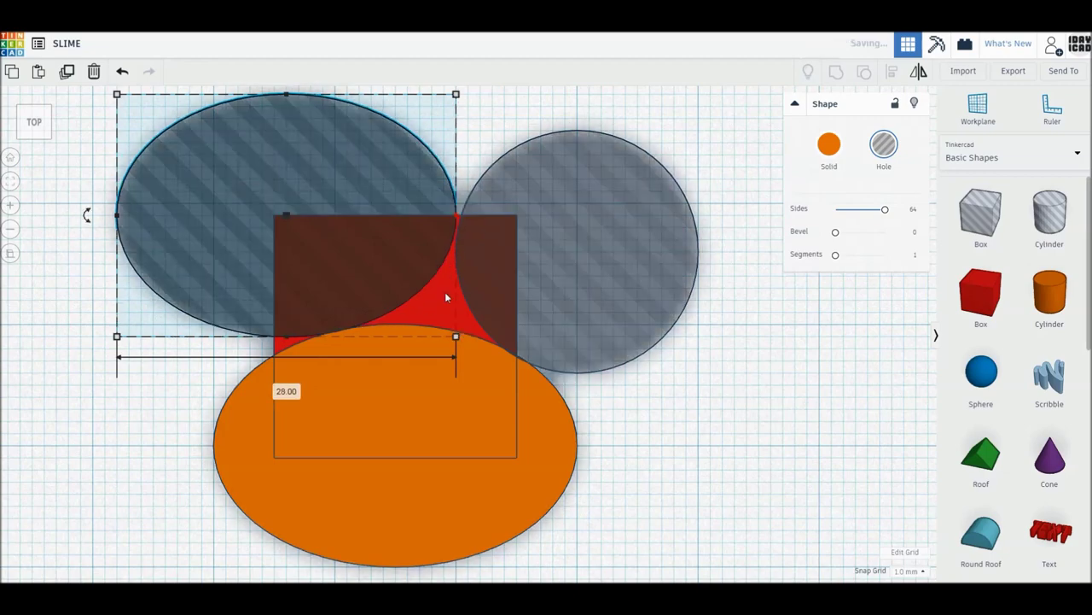
Step: Resize the red box to 15 by 18 and group all four shapes into a drop
left_click(444, 291)
left_click_drag(273, 340, 334, 340)
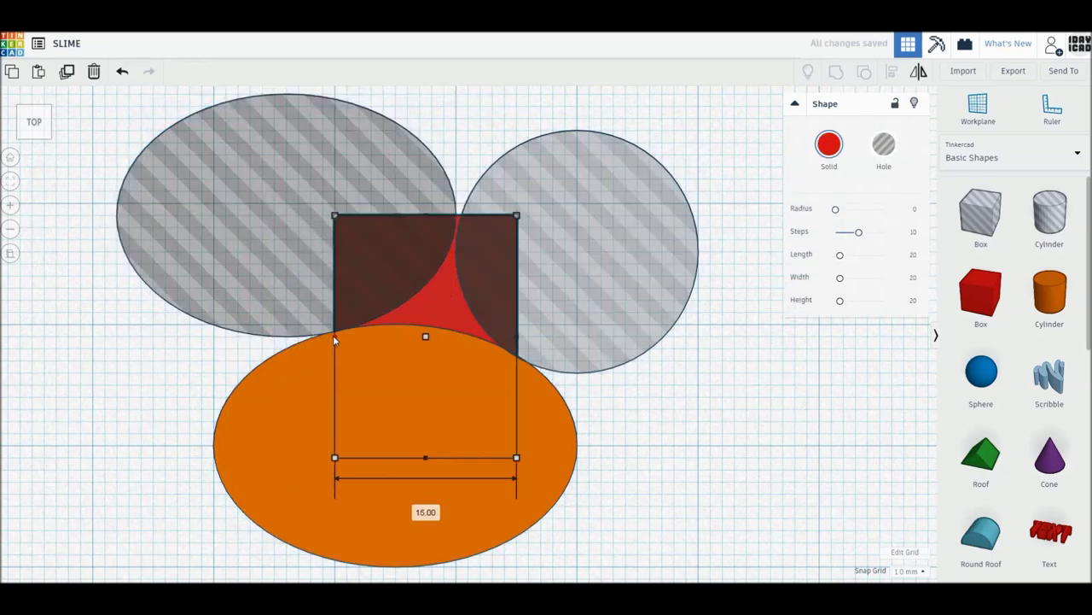
left_click_drag(427, 216, 423, 240)
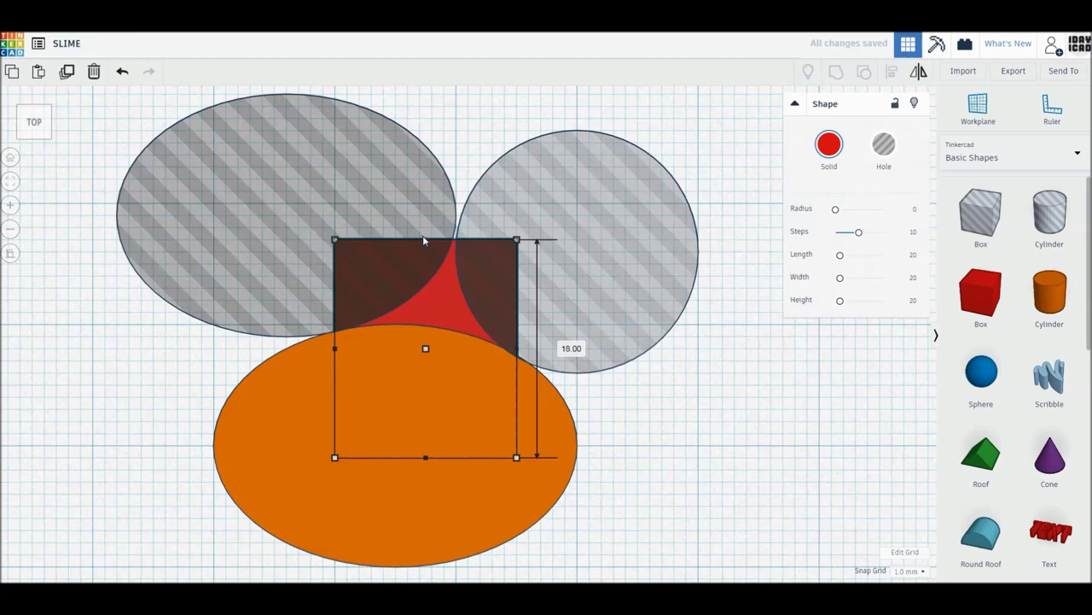
mouse_move(693, 503)
left_mouse_down()
mouse_move(261, 208)
mouse_move(275, 220)
left_mouse_up()
key("ctrl+g")
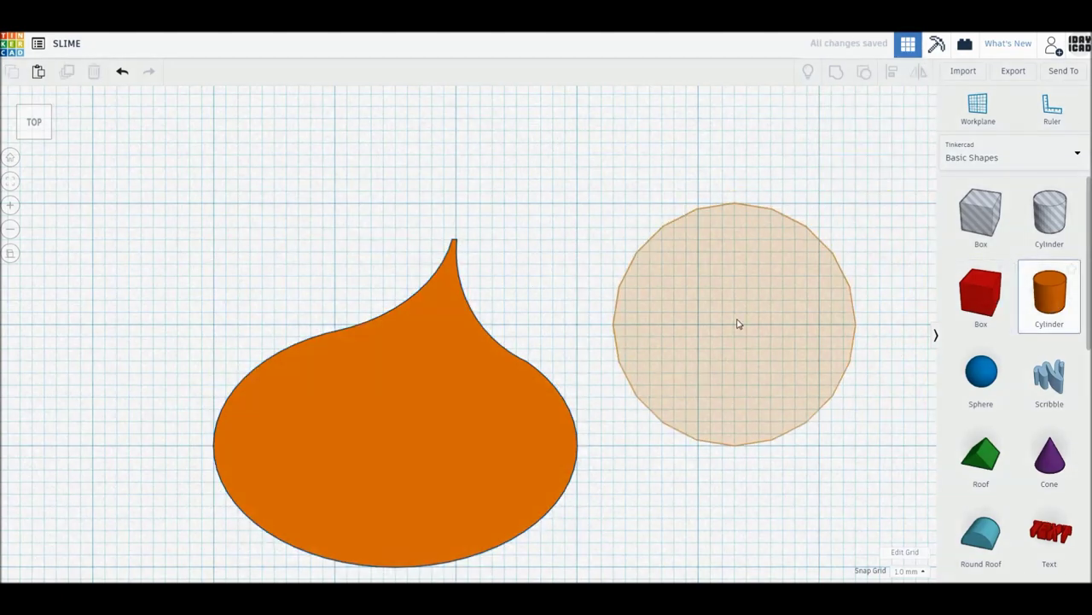
Step: Add a 64-sided 5 by 5 cylinder on the drop's pointed tip as the loop
left_click_drag(1071, 305, 735, 324)
left_click_drag(842, 211, 920, 213)
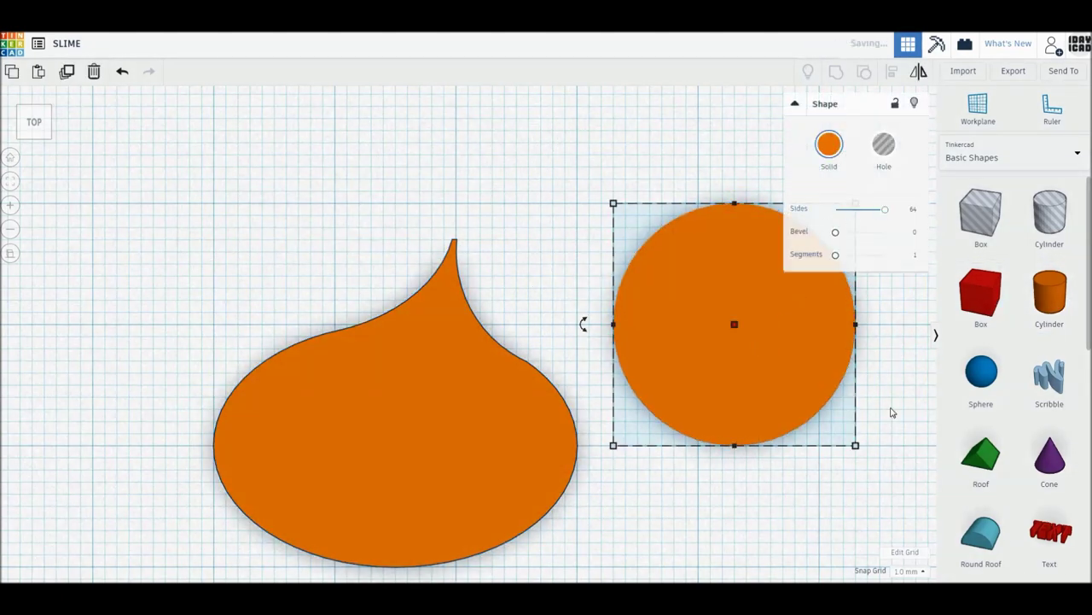
left_click_drag(855, 444, 675, 263)
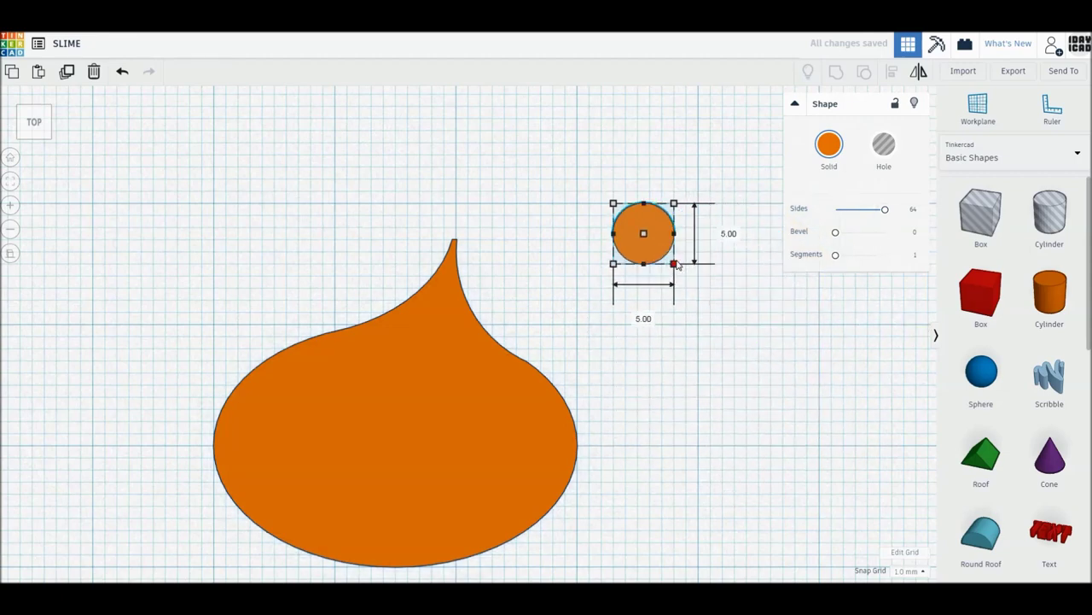
left_click(719, 348)
left_click_drag(654, 236, 472, 249)
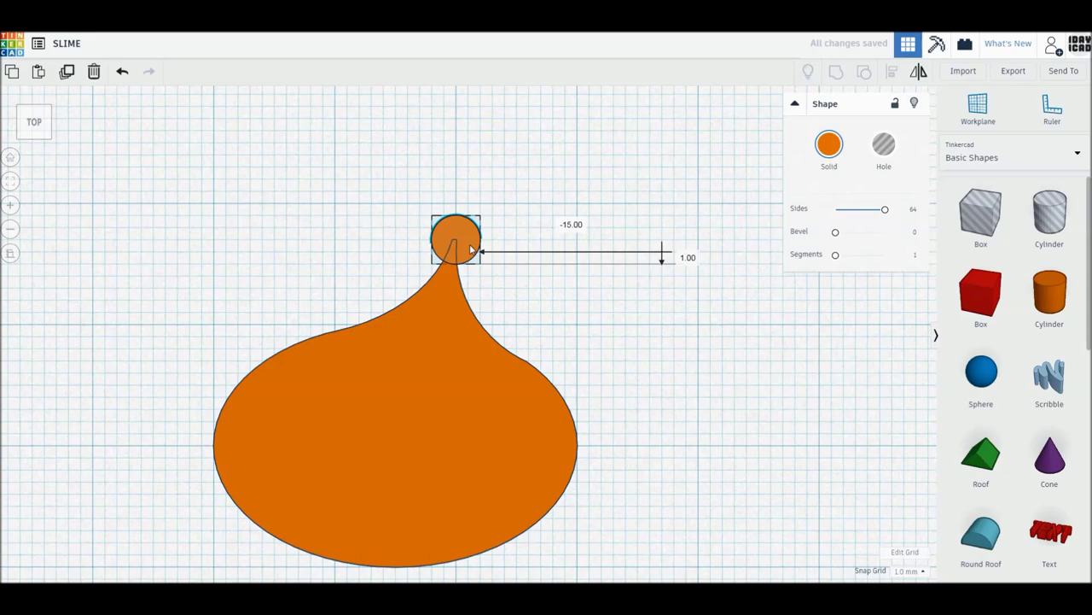
Step: Group the loop with the body and flatten the shape to a 4 mm plate
key("ctrl+a")
key("ctrl+g")
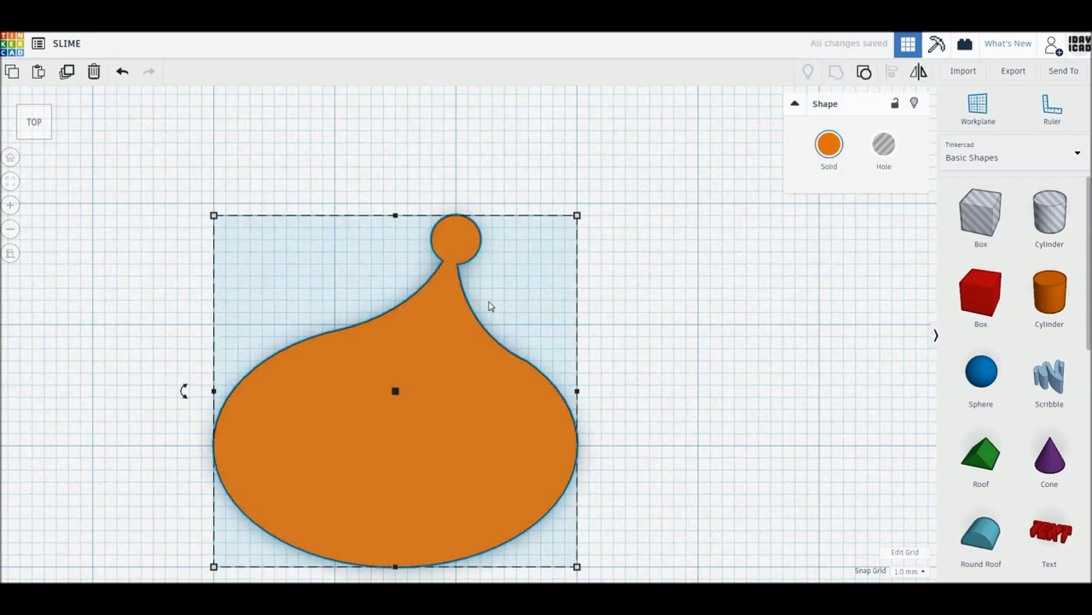
right_click_drag(479, 427, 471, 402)
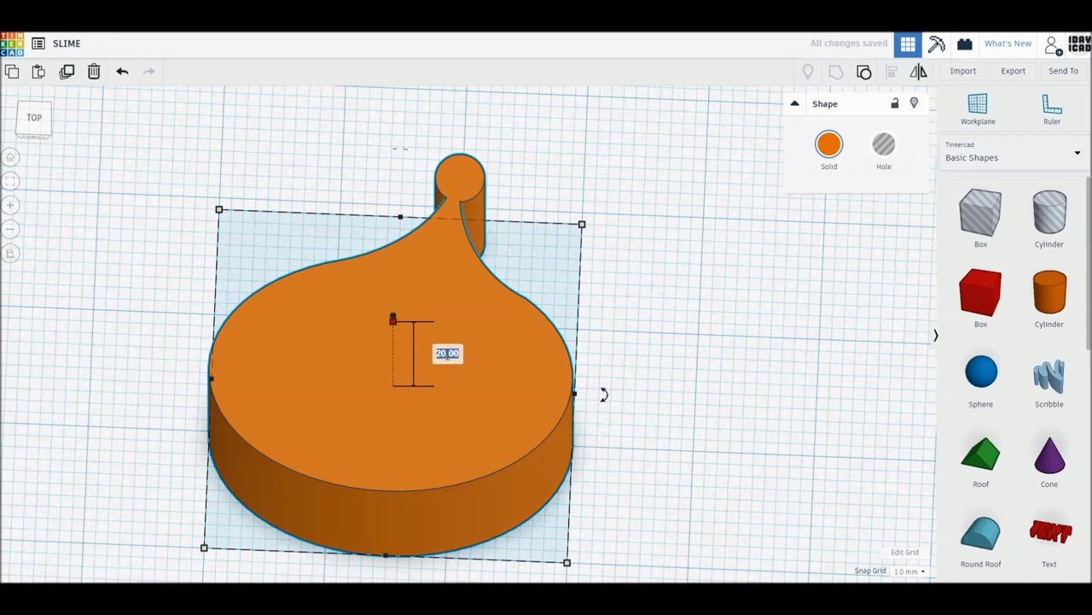
type("4")
key("Return")
left_click(687, 362)
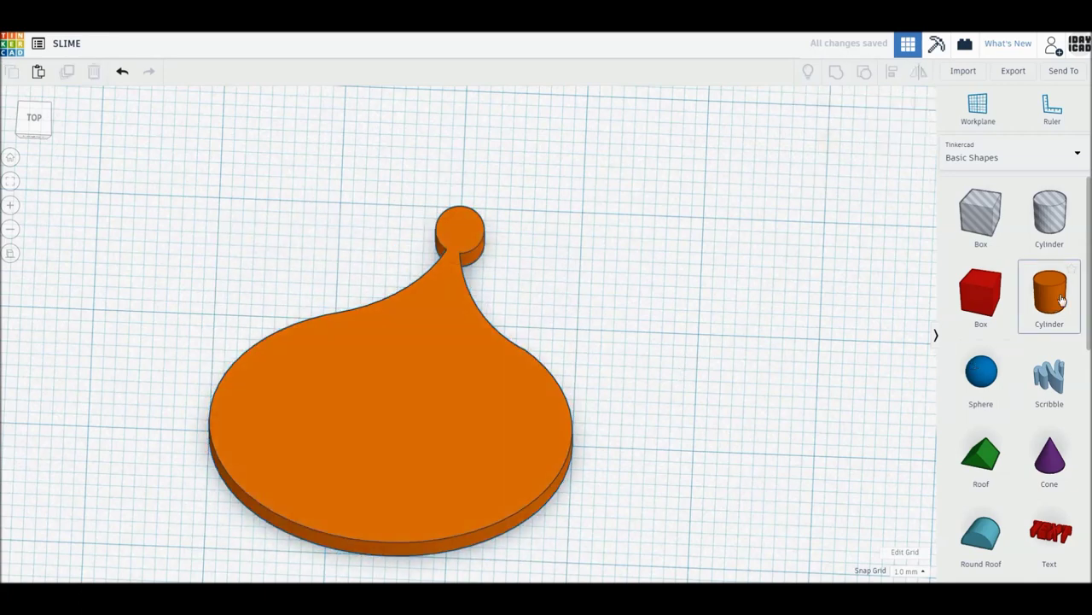
Step: Build a small ring from a 64-sided cylinder with a 6 by 6 hole cylinder core
left_click(1049, 294)
left_click(744, 373)
left_click(34, 118)
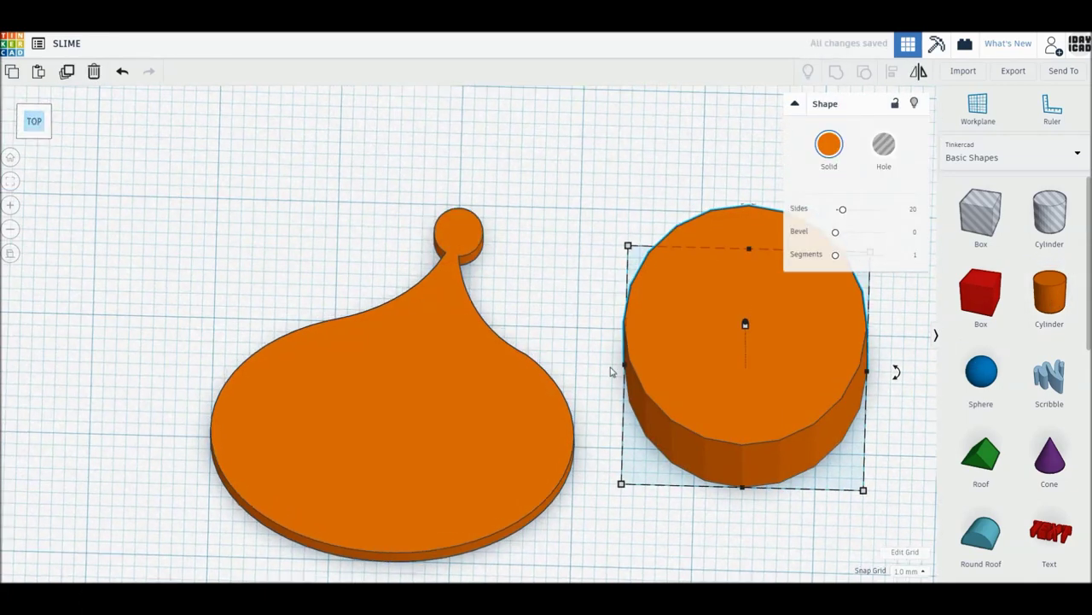
left_click_drag(842, 209, 922, 214)
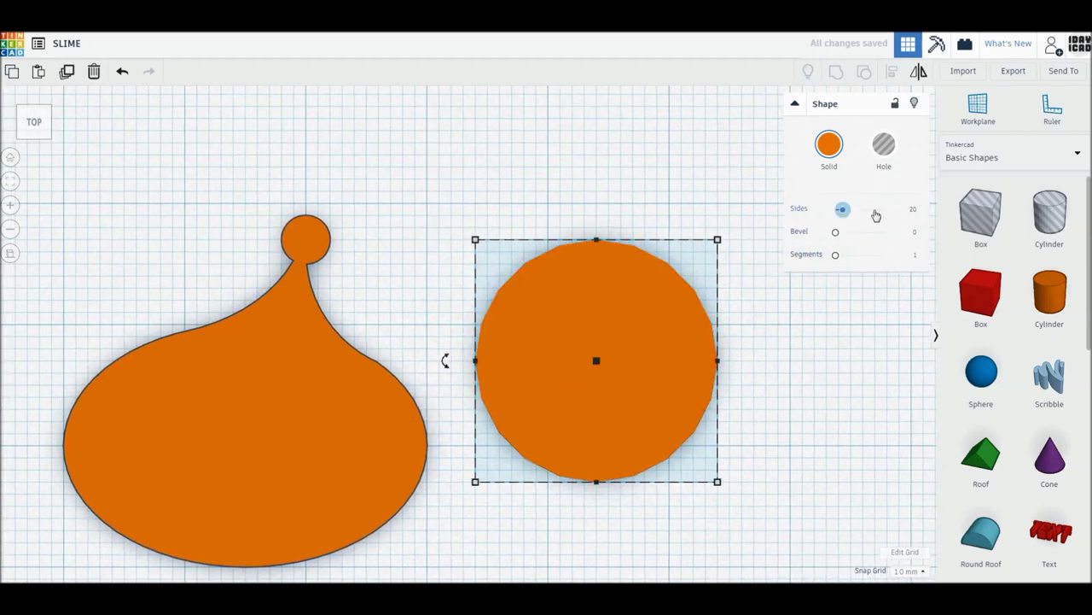
left_click_drag(717, 481, 559, 324)
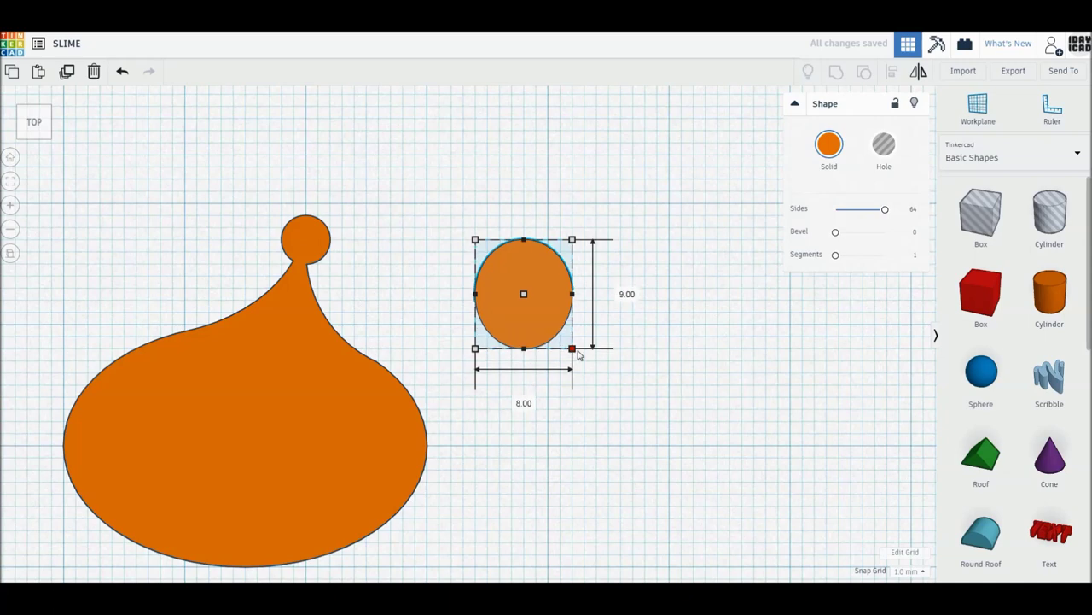
left_click_drag(556, 330, 540, 309)
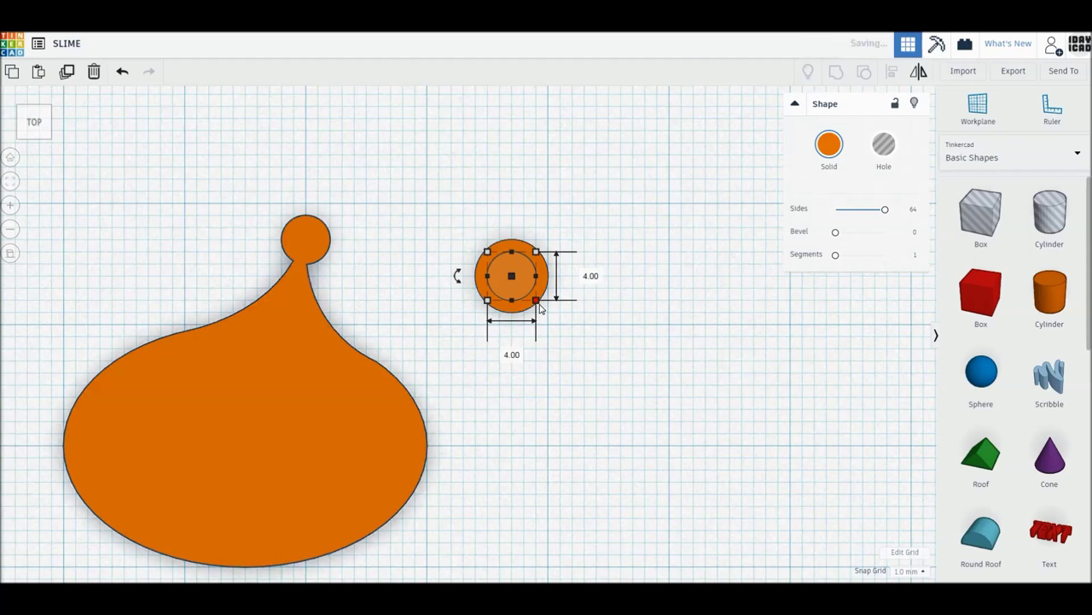
left_click(894, 159)
Step: Add a box beside the ring and a dark-blue wedge rotated -22.5°, set as a hole
left_click(979, 209)
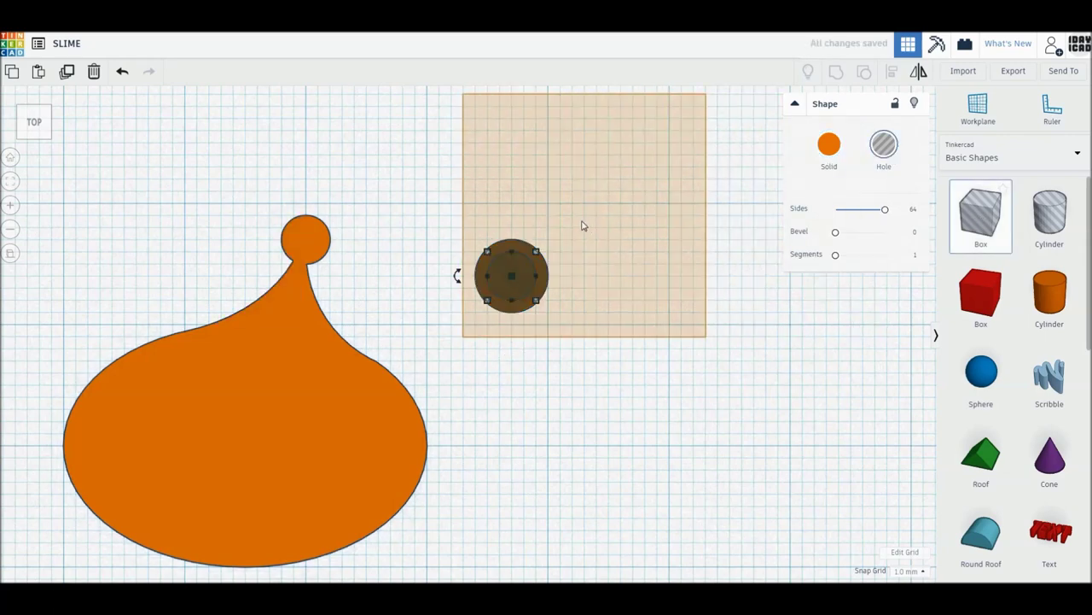
left_click(629, 165)
scroll(977, 544, "down", 1)
left_click(979, 559)
left_click(710, 397)
right_click_drag(710, 397, 740, 286)
mouse_move(777, 149)
left_mouse_down()
mouse_move(728, 179)
mouse_move(850, 228)
mouse_move(694, 236)
mouse_move(694, 223)
left_mouse_up()
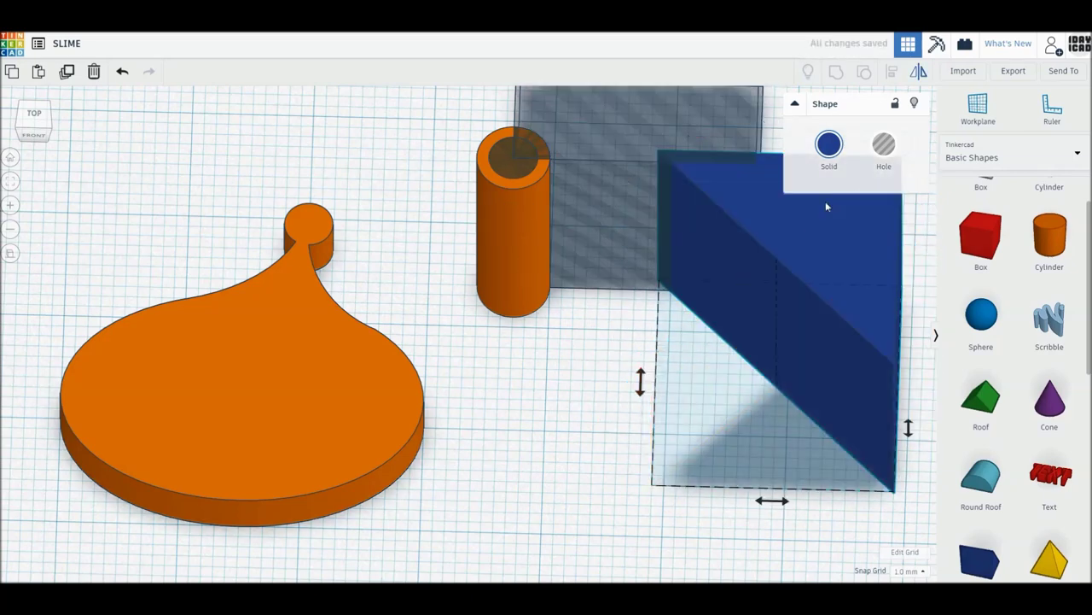
left_click(884, 144)
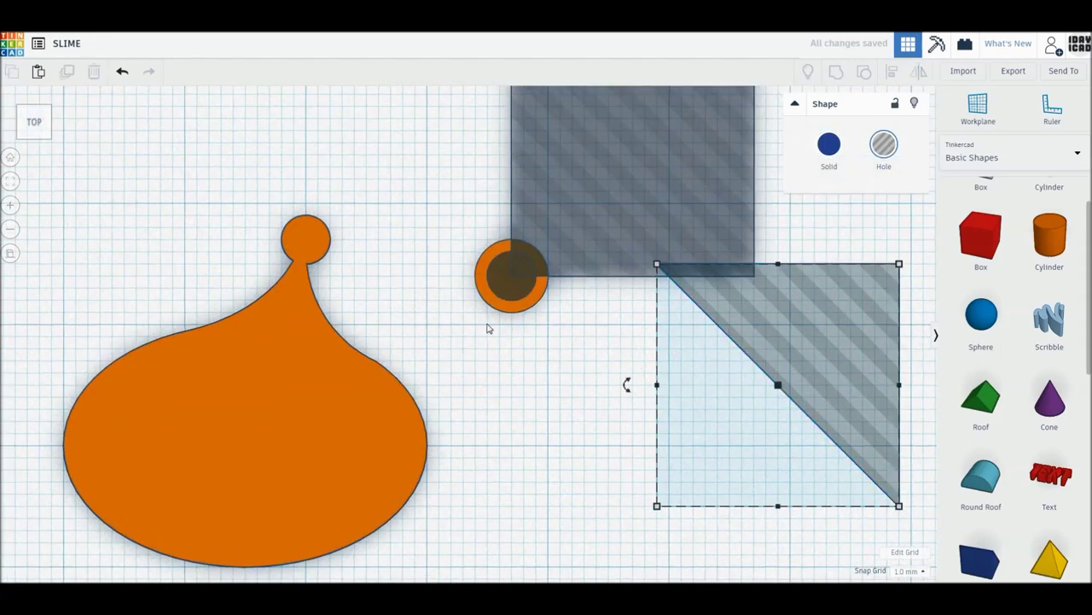
Step: Group the wedge hole with the ring to form a C-shaped arc
left_click_drag(844, 395, 468, 167)
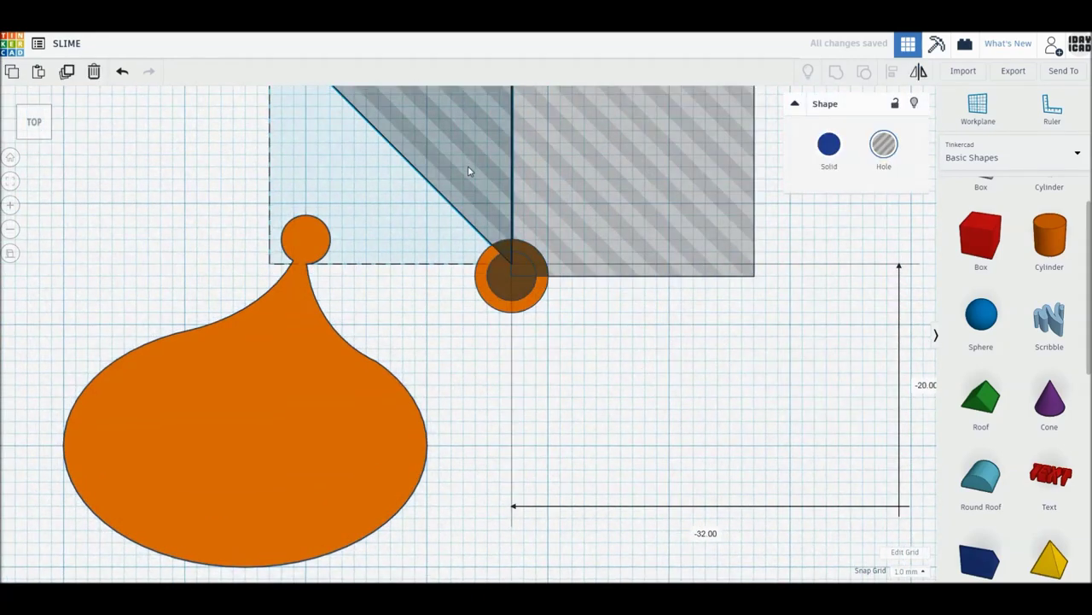
left_click(538, 289, "shift")
key("ctrl+g")
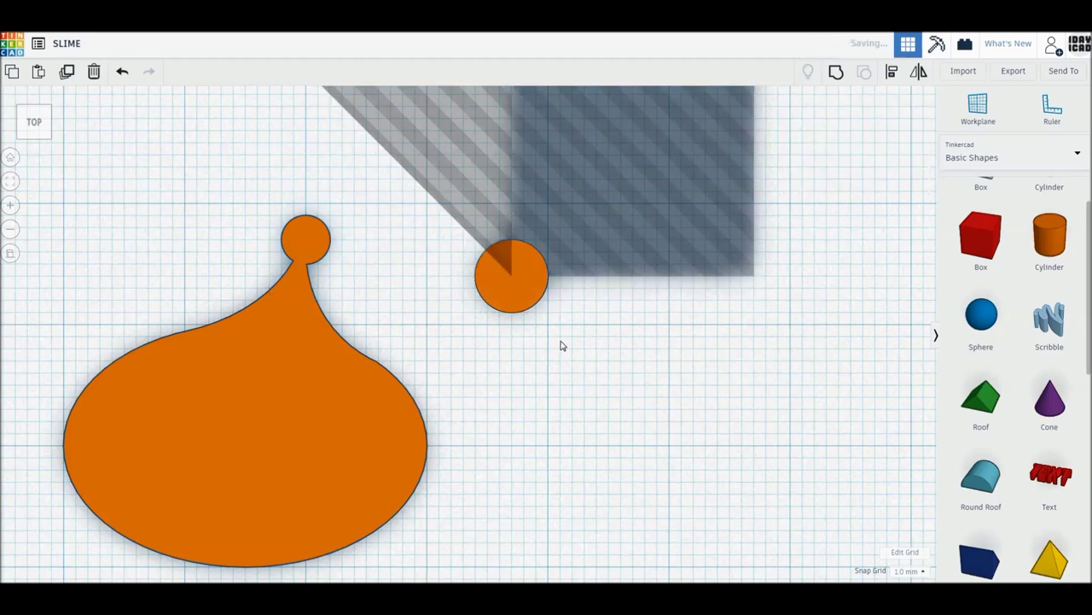
Step: Duplicate and mirror the C 5 mm right, group both into a ω hole on the slime body
key("ctrl+d")
left_click_drag(526, 310, 587, 307)
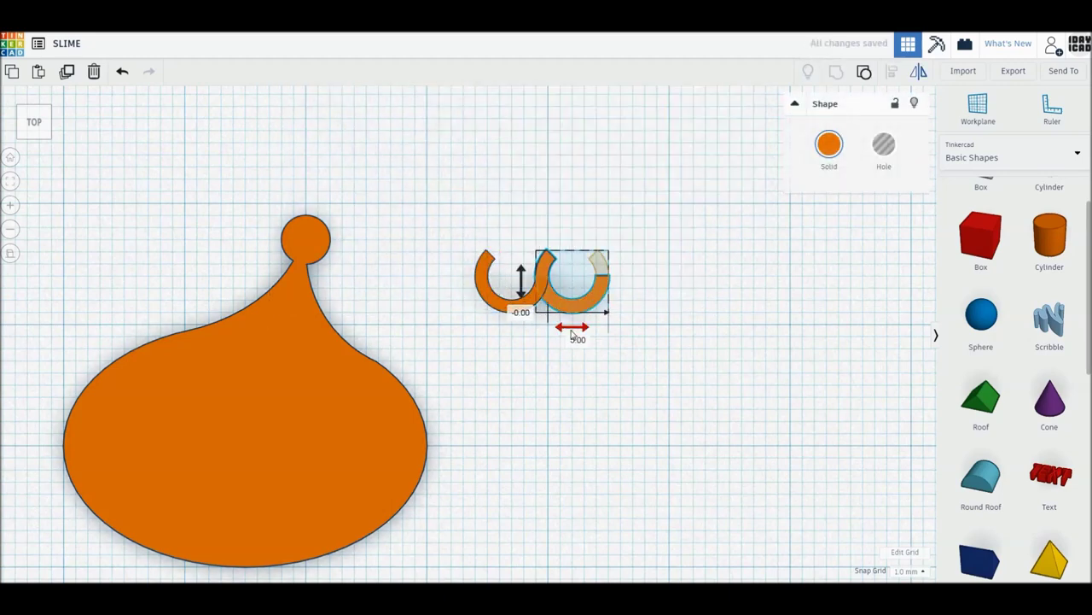
left_click(624, 342)
left_click_drag(465, 223, 666, 357)
key("ctrl+g")
left_click(884, 145)
mouse_move(608, 313)
left_mouse_down()
mouse_move(365, 446)
mouse_move(318, 422)
left_mouse_up()
left_click(373, 402)
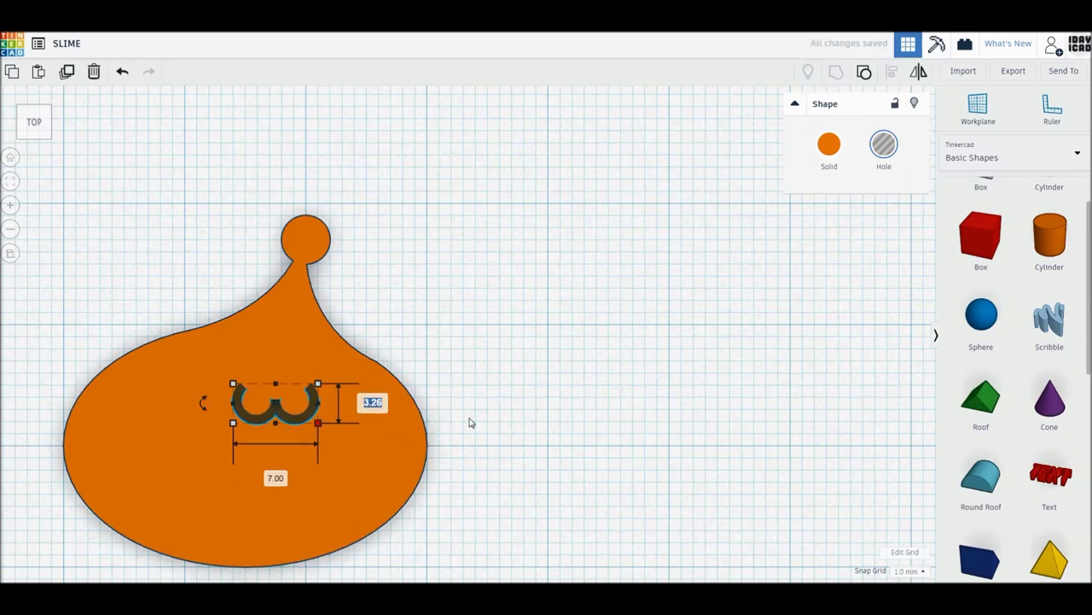
type("3")
Step: Make the ω hole 3 mm tall, move it lower-left on the body and rotate it -5°
key("Return")
left_click_drag(288, 420, 224, 483)
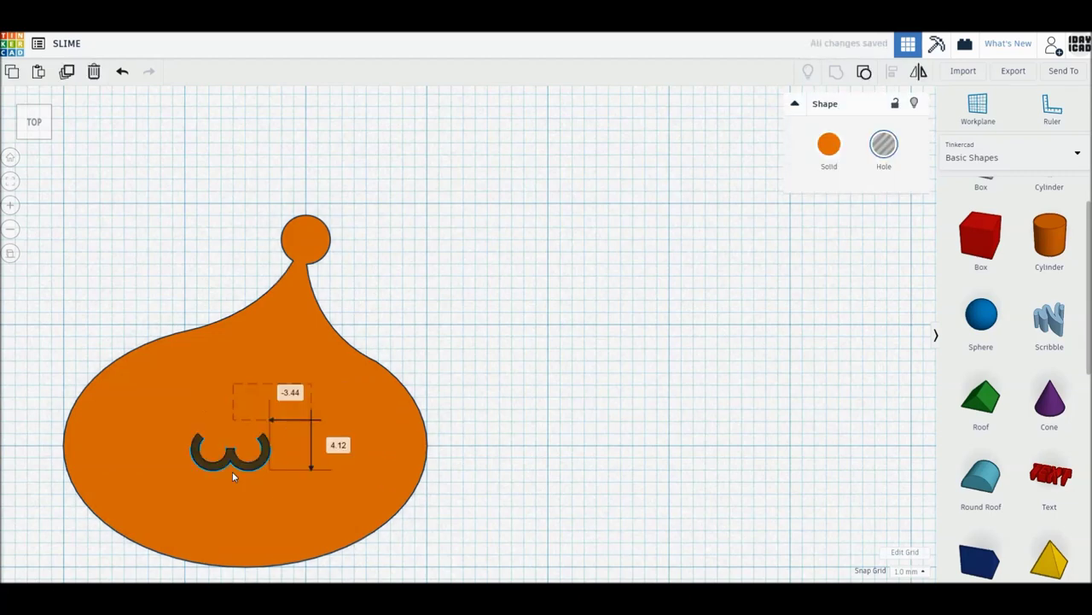
left_click(137, 463)
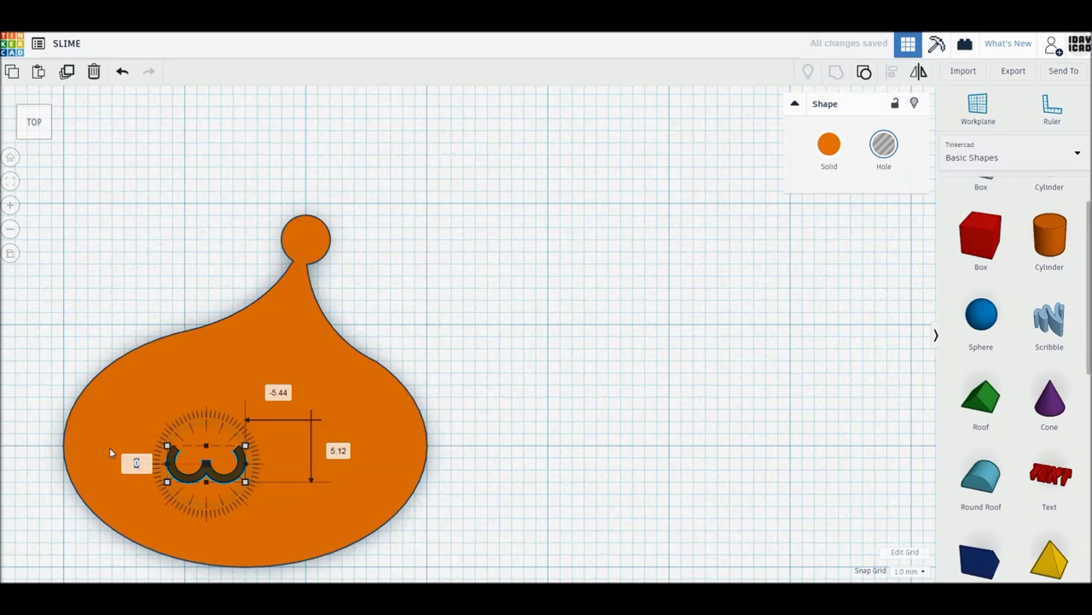
middle_click_drag(154, 487, 368, 407)
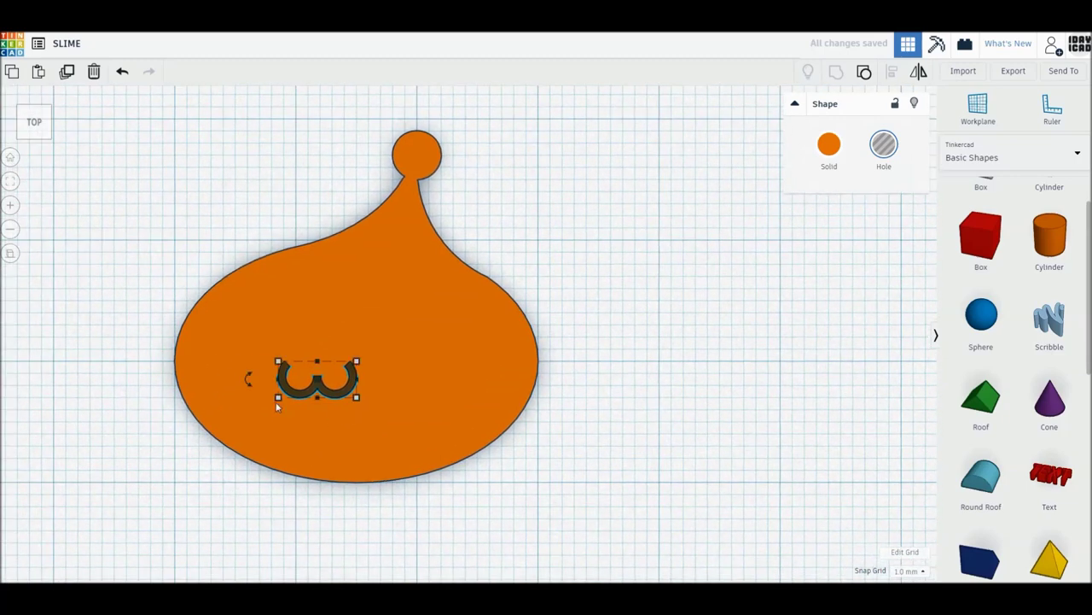
left_click(247, 379)
left_click(250, 386)
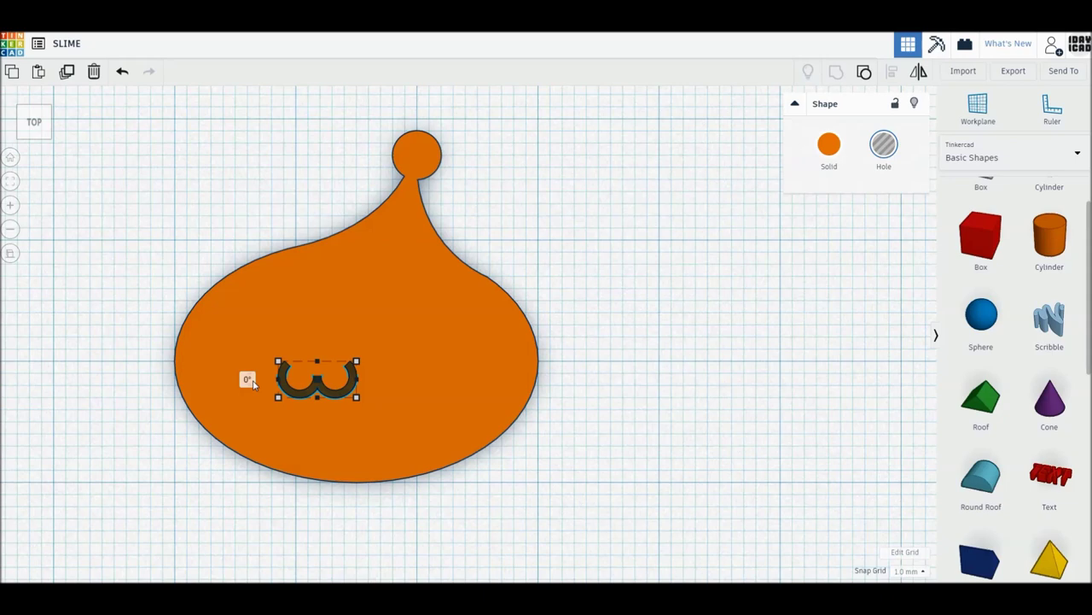
key("Return")
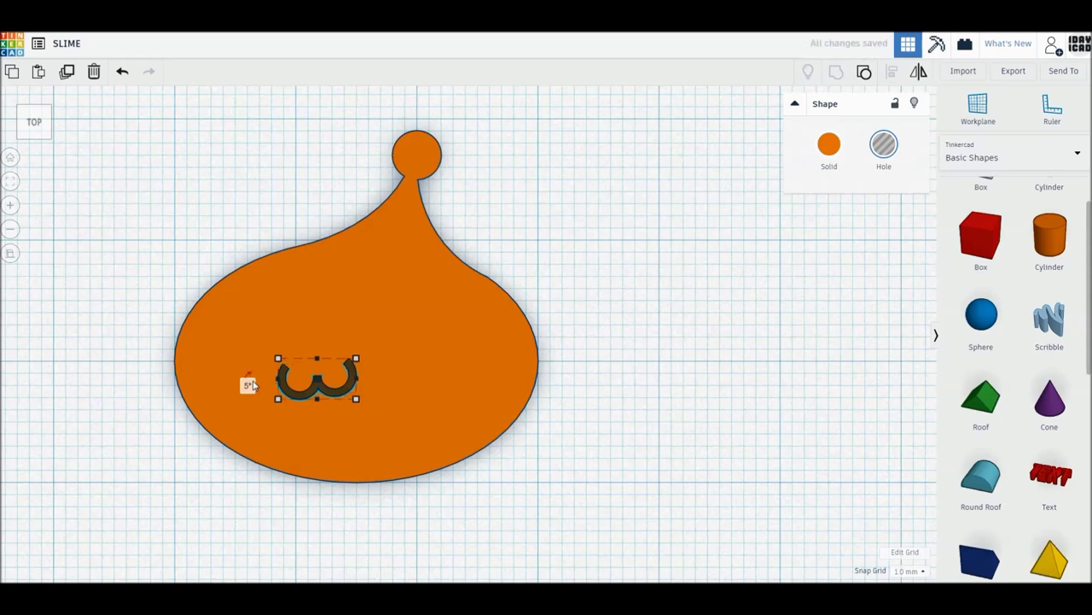
key("Return")
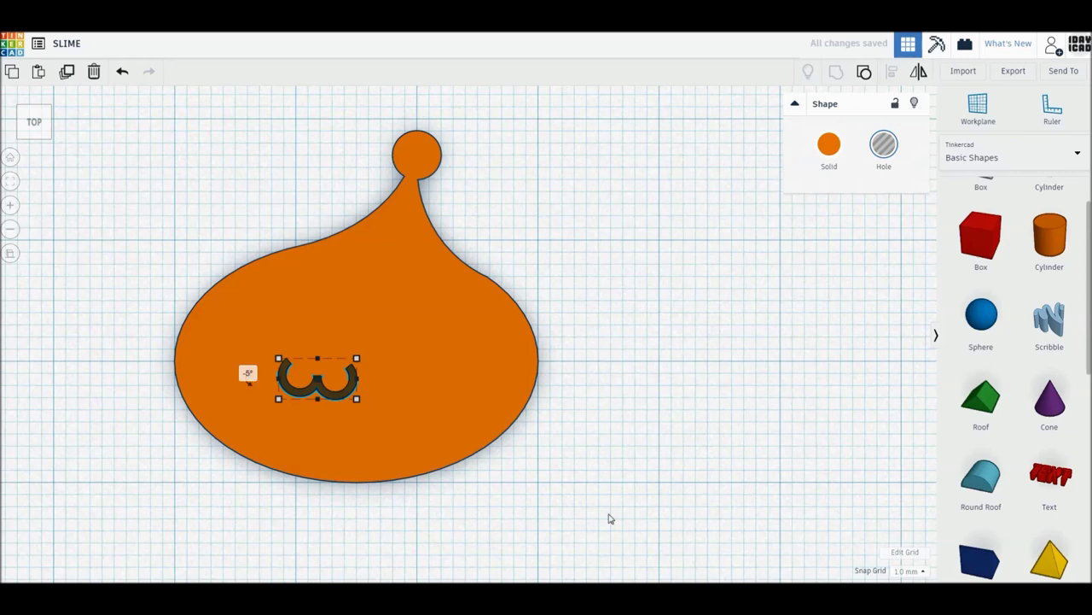
Step: Nudge the ω mouth slightly lower and add a new cylinder hole beside the slime
left_click_drag(341, 390, 343, 401)
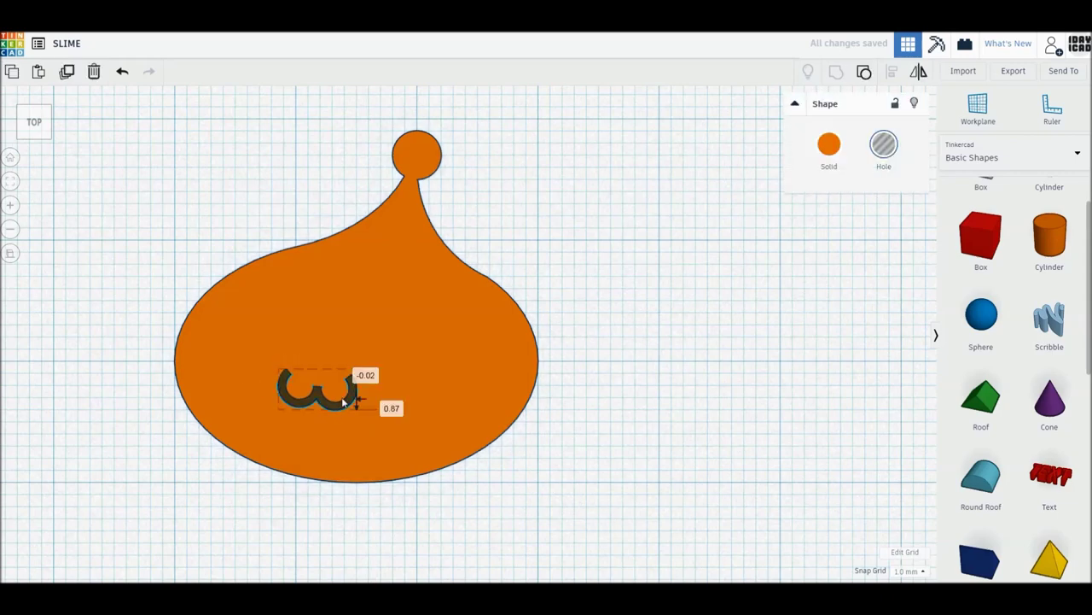
left_click(890, 326)
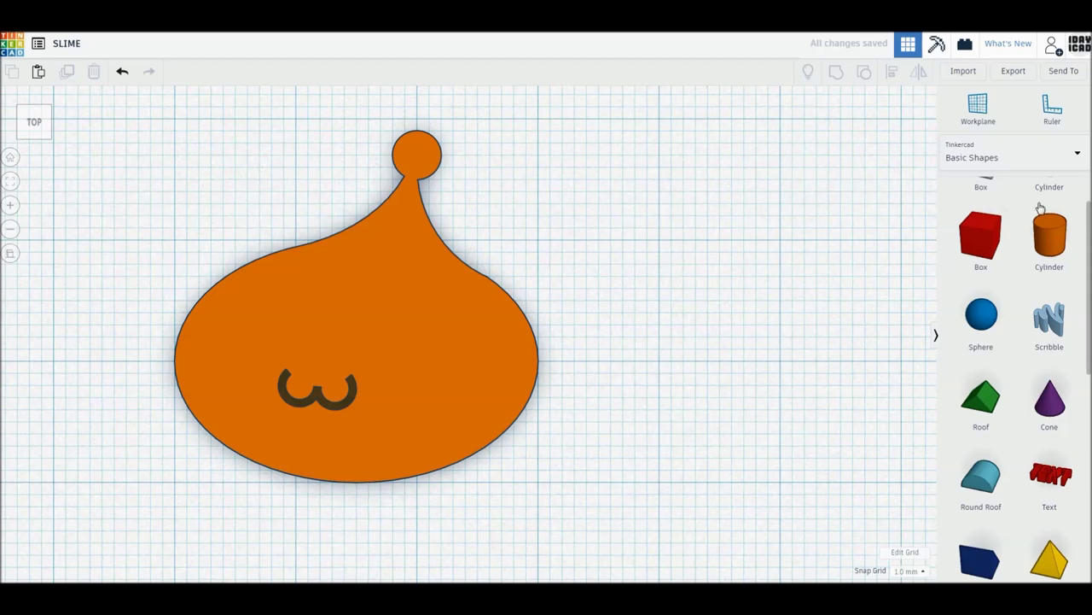
left_click_drag(1048, 229, 777, 339)
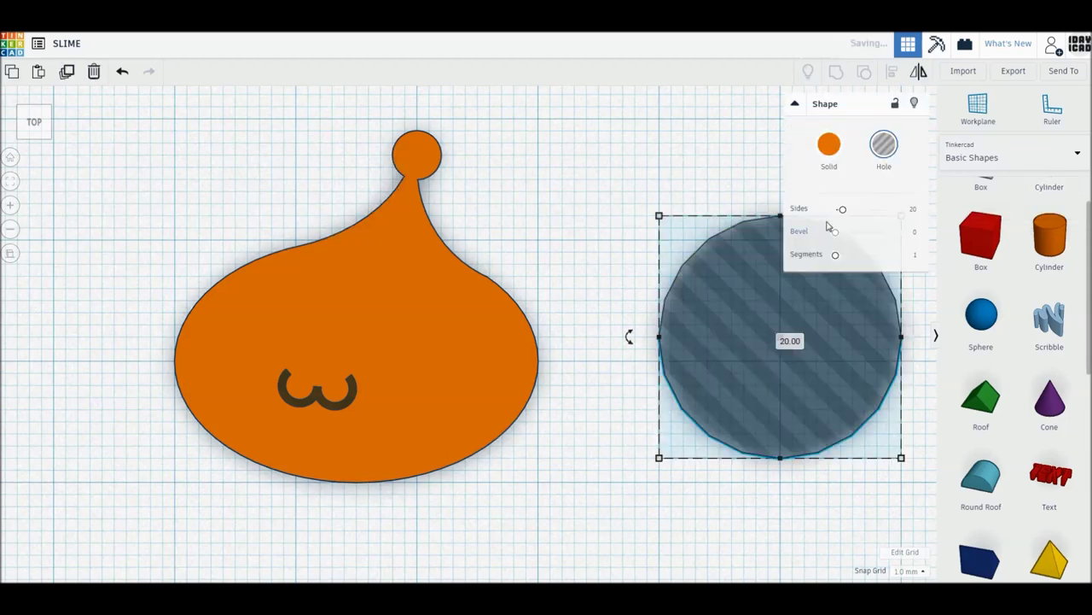
Step: Make the cylinder hole a smooth 64-sided, roughly 6 by 7 eye hole on the slime
left_click_drag(843, 210, 914, 213)
mouse_move(902, 457)
left_mouse_down()
mouse_move(704, 260)
mouse_move(260, 322)
mouse_move(264, 346)
mouse_move(405, 367)
left_mouse_up()
left_click(688, 463)
left_click(530, 418)
Step: Group both eye holes and the ω mouth with the slime body to cut them
right_click_drag(510, 449, 441, 408)
left_click(251, 310)
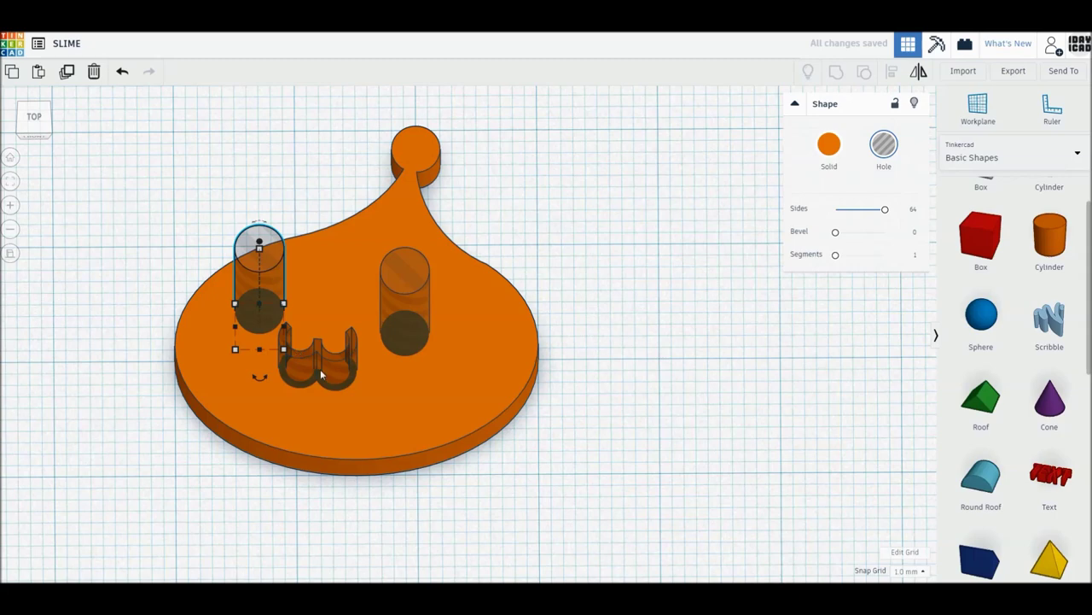
left_click(320, 373, "shift")
left_click(399, 327, "shift")
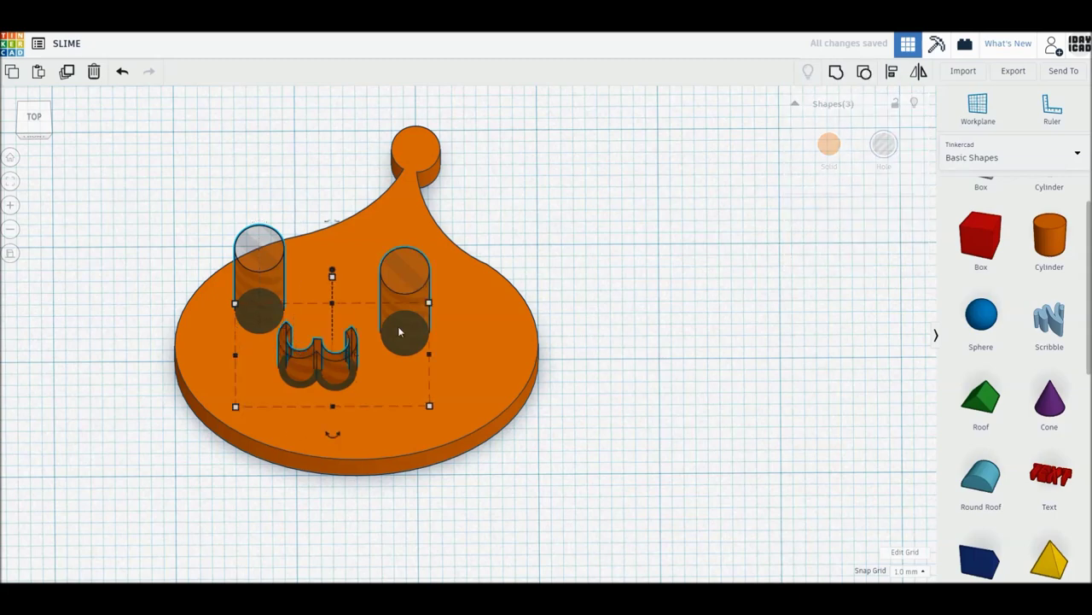
left_click(331, 267, "shift")
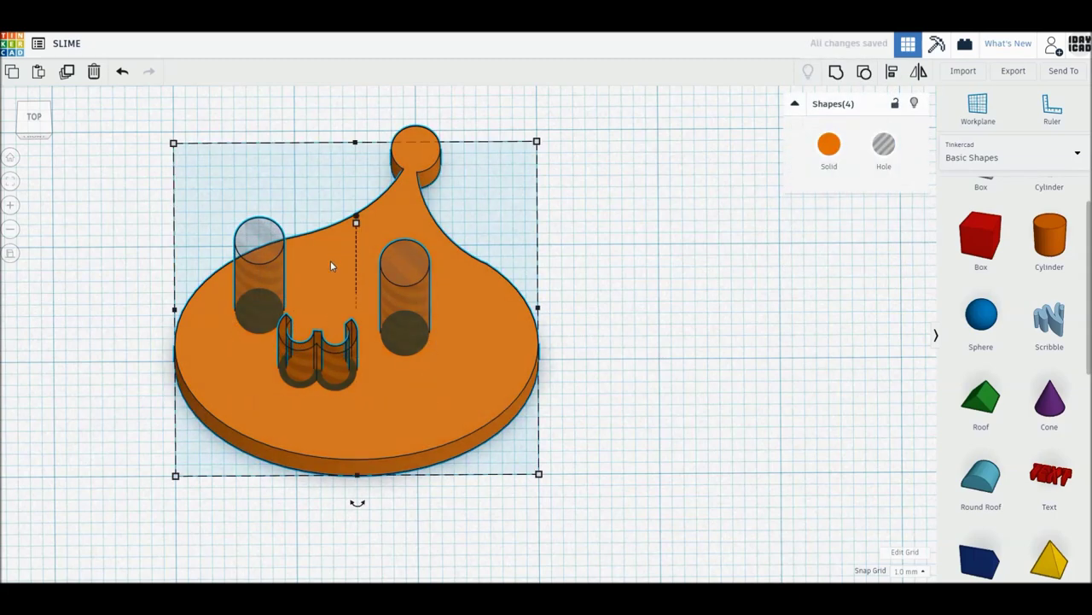
key("ctrl+g")
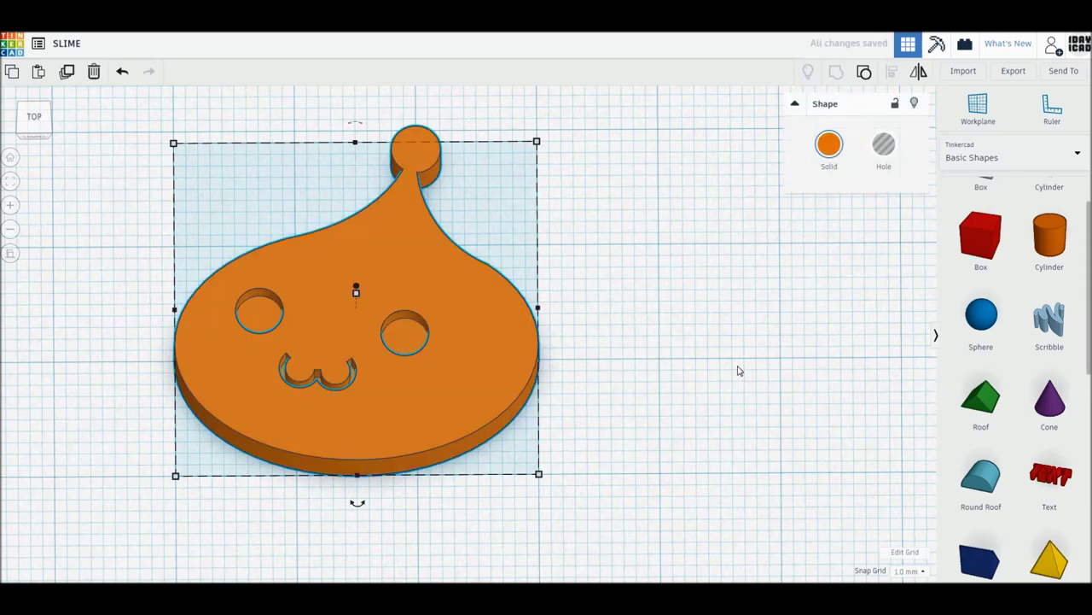
Step: Add a 4 mm sphere with more steps and colour it black
left_click_drag(990, 323, 708, 354)
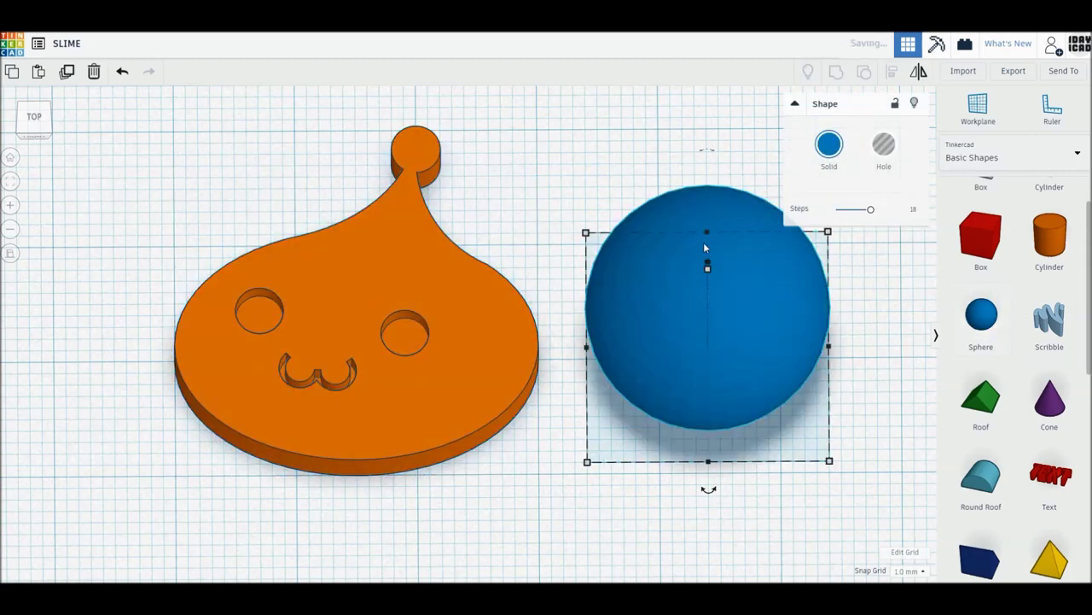
left_click_drag(709, 271, 708, 331, "shift")
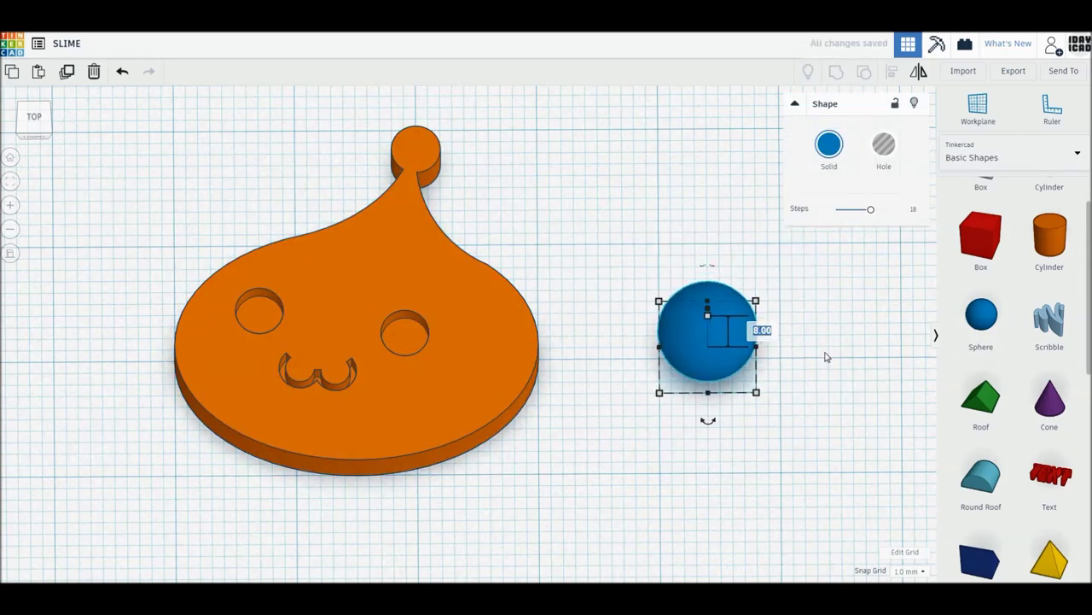
left_click_drag(871, 214, 892, 212)
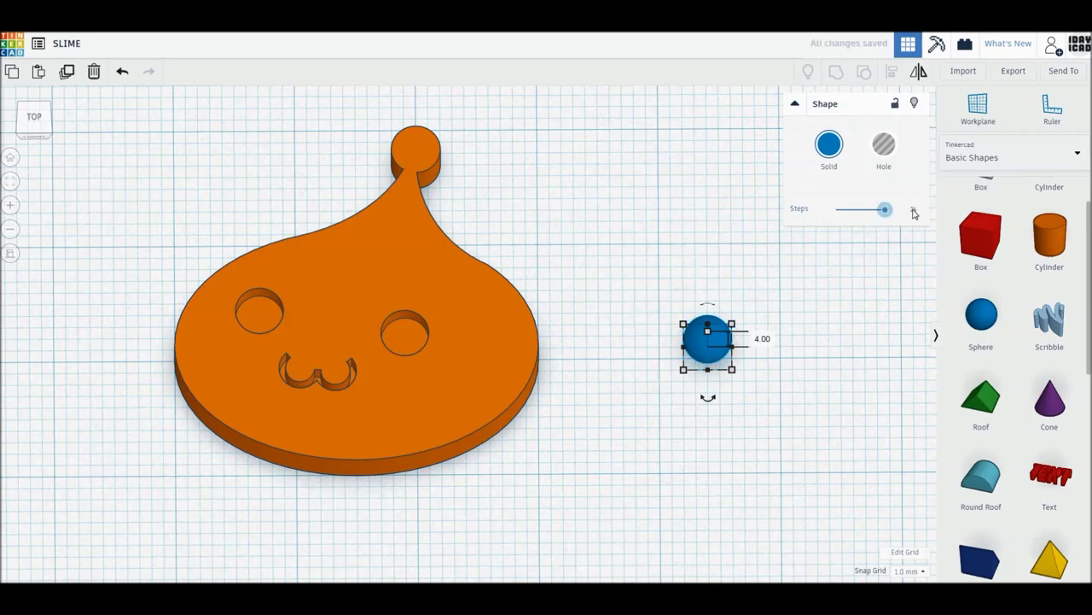
left_click(828, 144)
left_click(1043, 270)
scroll(734, 427, "down", 1)
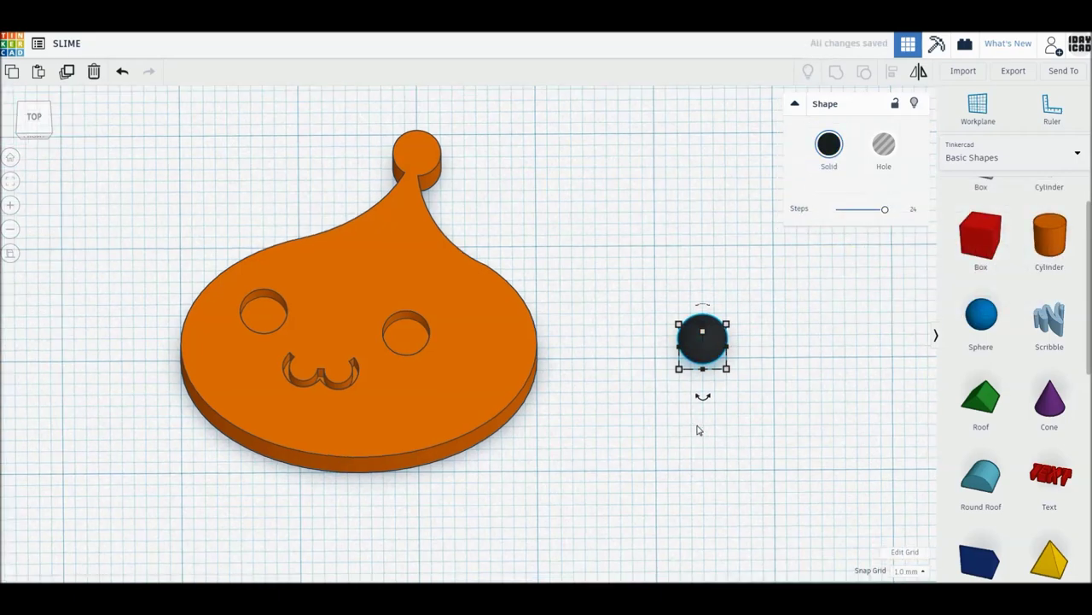
scroll(697, 429, "down", 2)
Step: From the top view, seat the black sphere in the slime's left eye hole
left_click(35, 121)
mouse_move(660, 357)
left_mouse_down()
mouse_move(297, 340)
mouse_move(417, 347)
left_mouse_up()
left_click(156, 359)
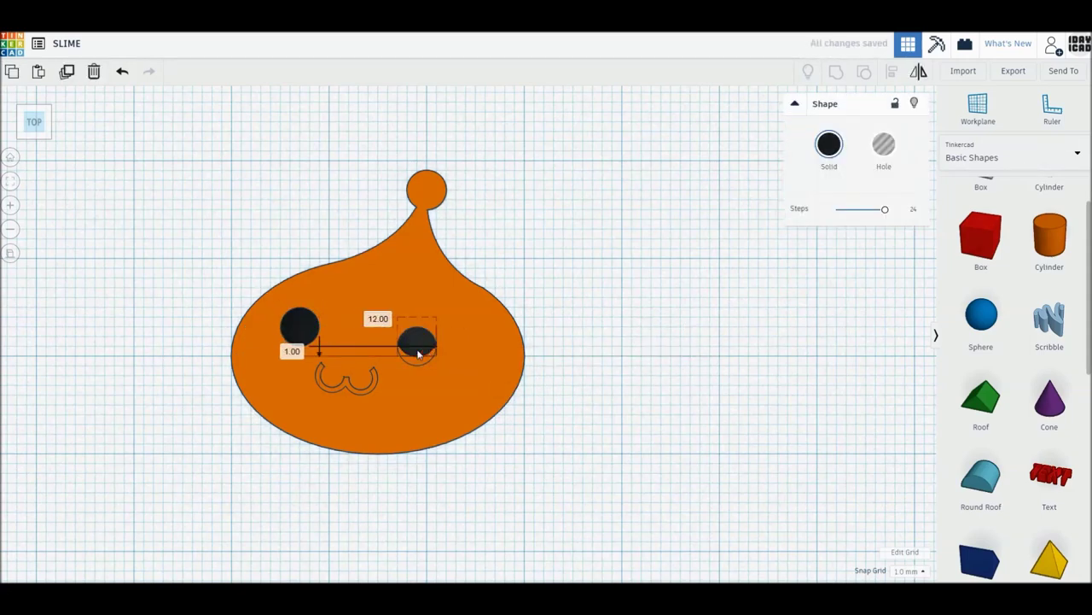
scroll(444, 461, "down", 2)
key("ctrl+a")
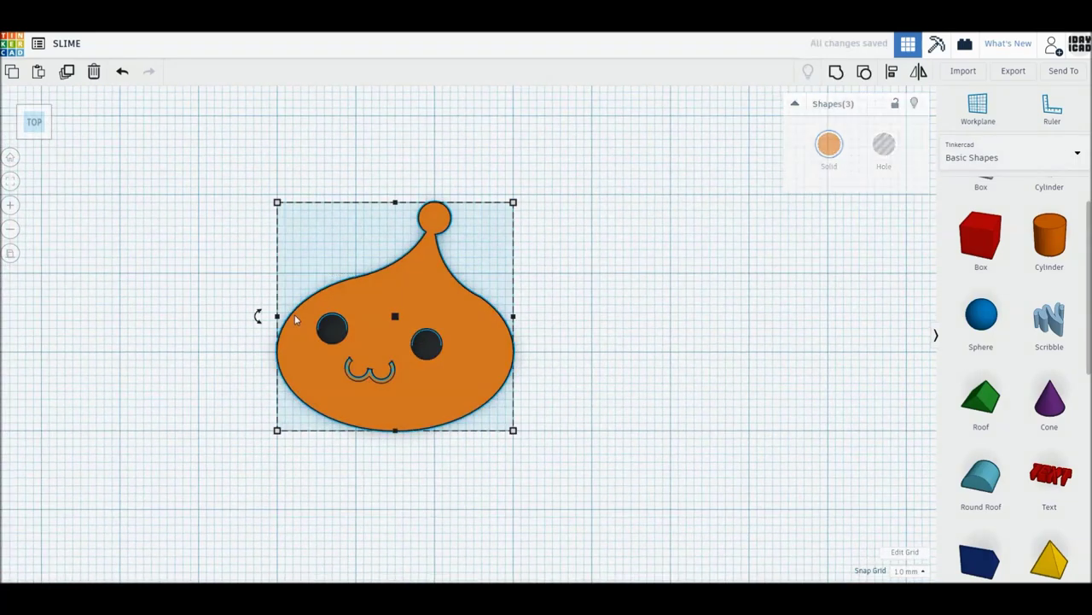
Step: Duplicate the slime keychain into four copies arranged across the workplane
left_click_drag(314, 373, 637, 357, "alt")
key("ctrl+v")
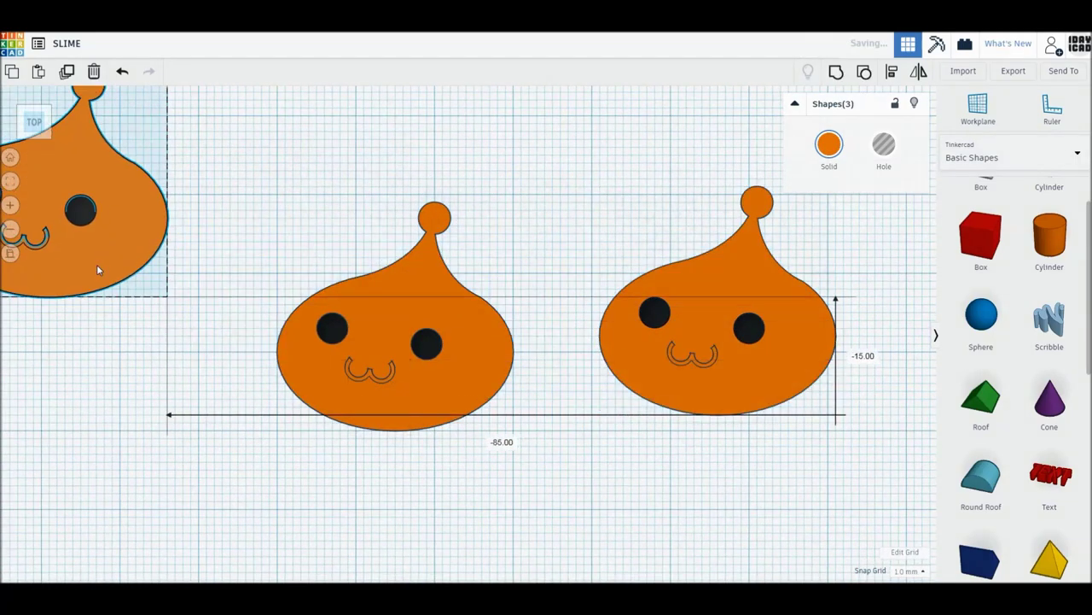
key("ctrl+d")
mouse_move(103, 264)
left_mouse_down()
mouse_move(166, 424)
mouse_move(177, 510)
left_mouse_up()
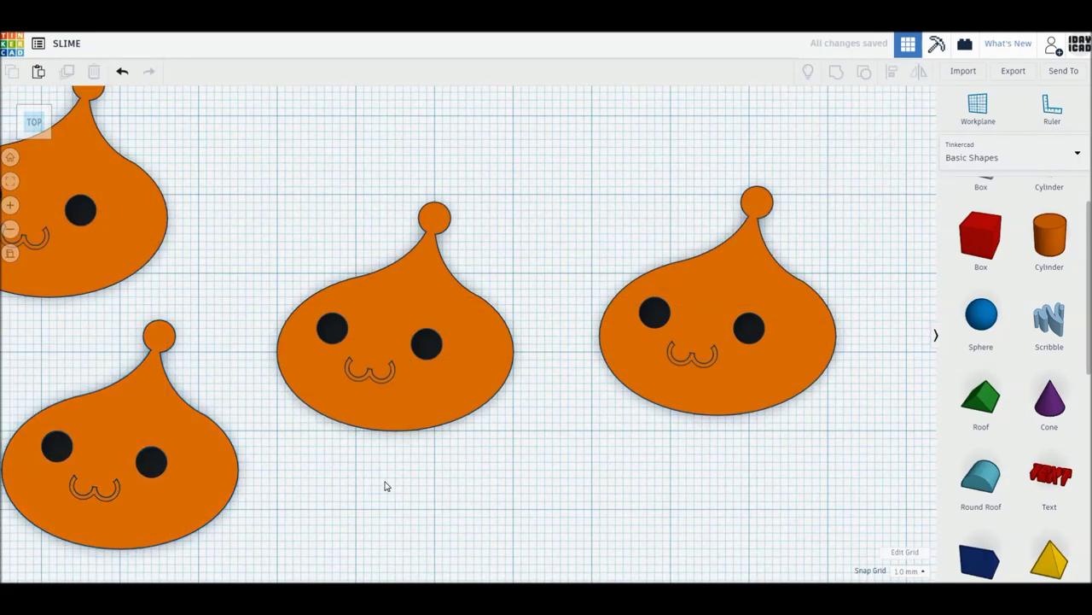
left_click(385, 486)
scroll(385, 486, "down", 2)
Step: Colour the middle slime lavender and the right slime pink, deleting a stray box
left_click(408, 393)
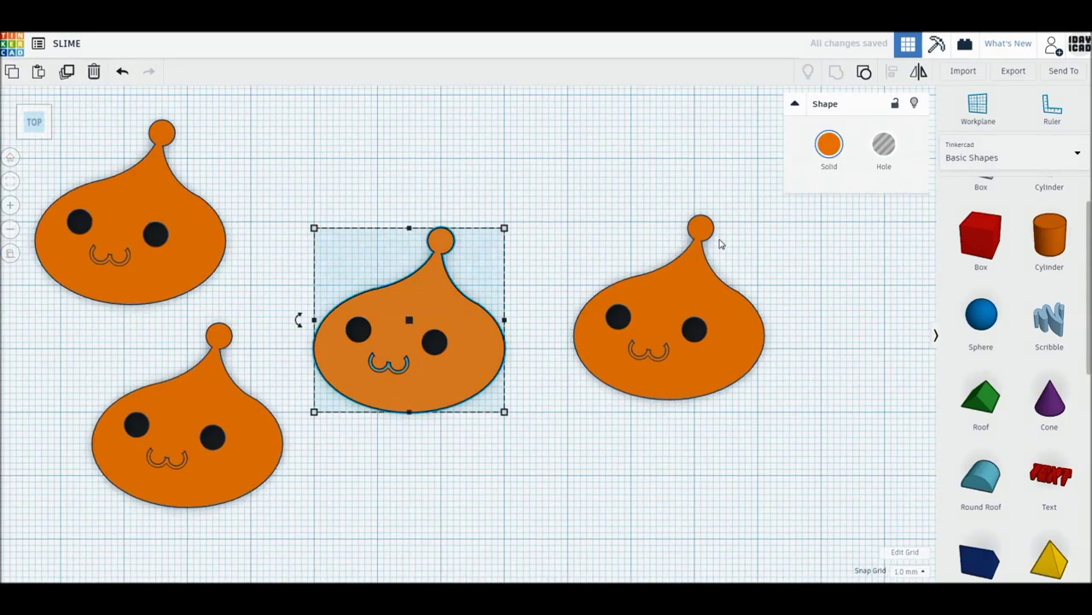
left_click(826, 149)
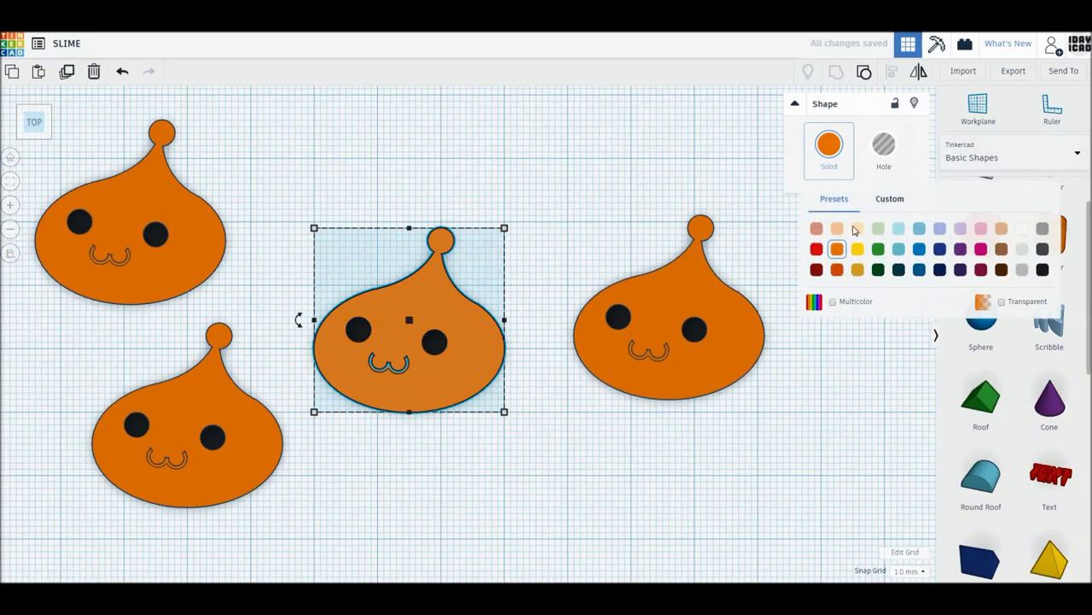
left_click(960, 229)
left_click_drag(981, 235, 747, 304)
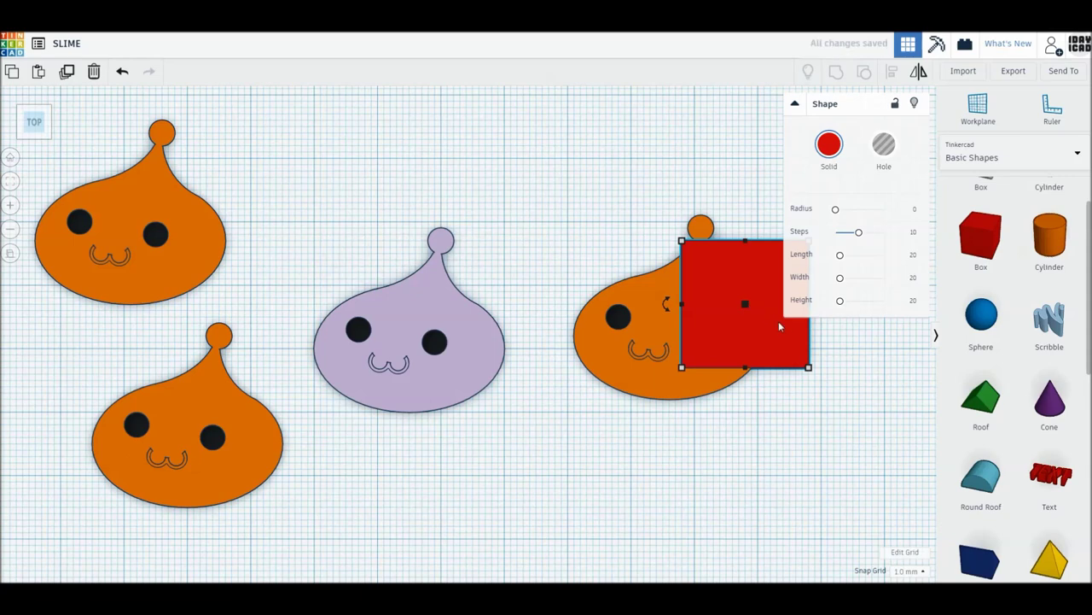
key("Delete")
left_click(729, 345)
left_click(828, 149)
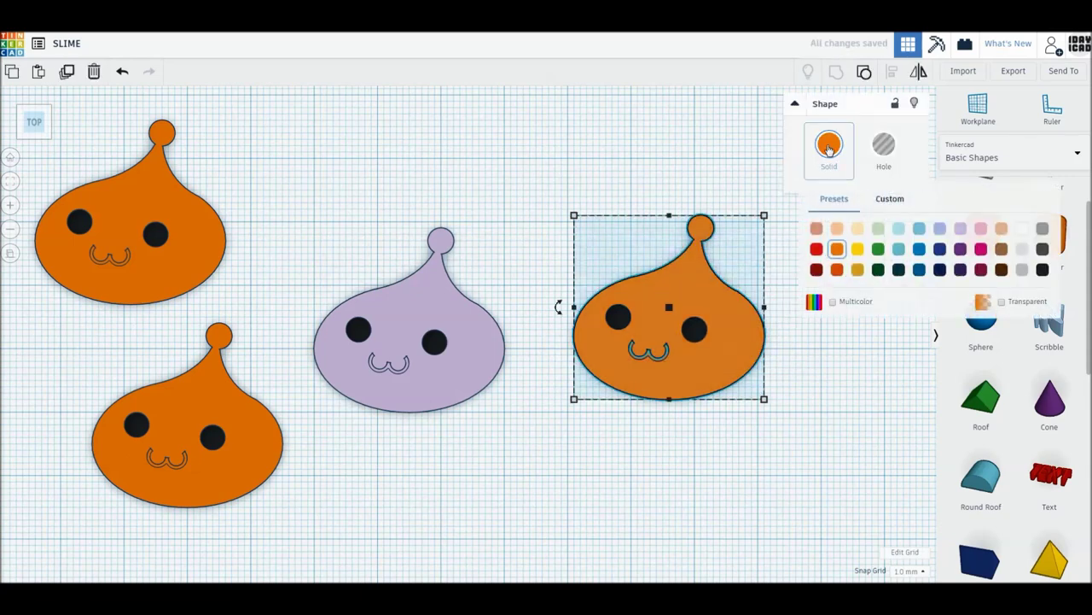
left_click(981, 229)
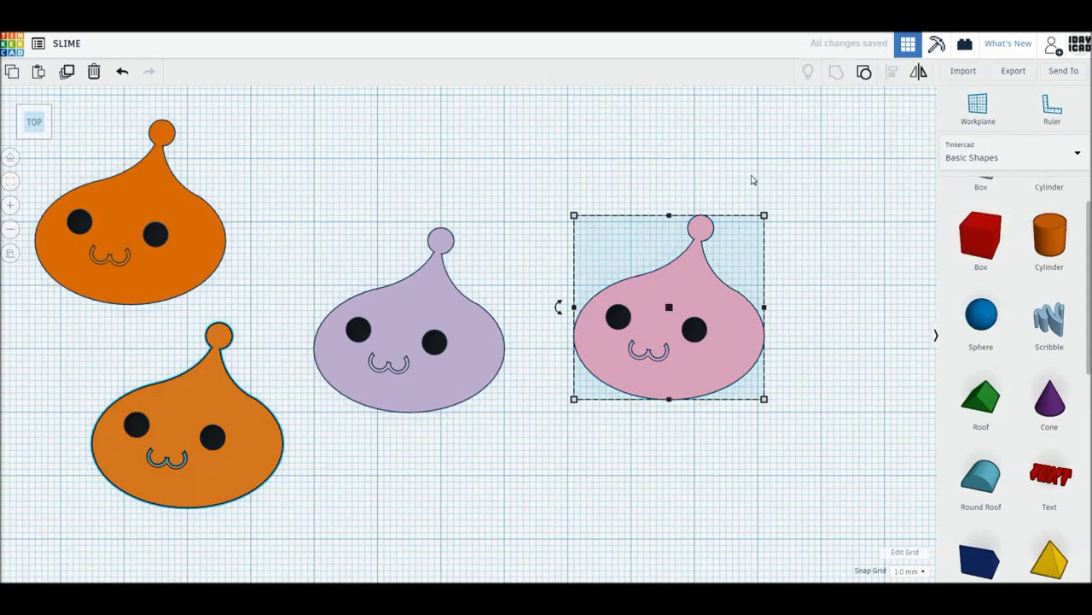
Step: Colour the bottom-left slime light green and the top-left slime light blue
left_click(256, 433)
left_click(829, 149)
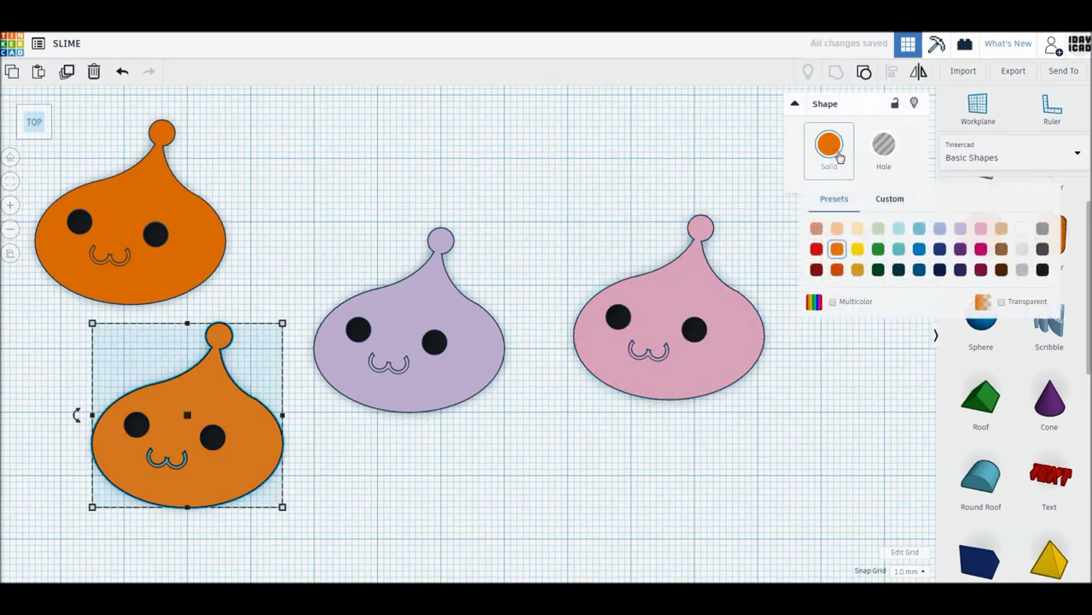
left_click(878, 228)
left_click(192, 219)
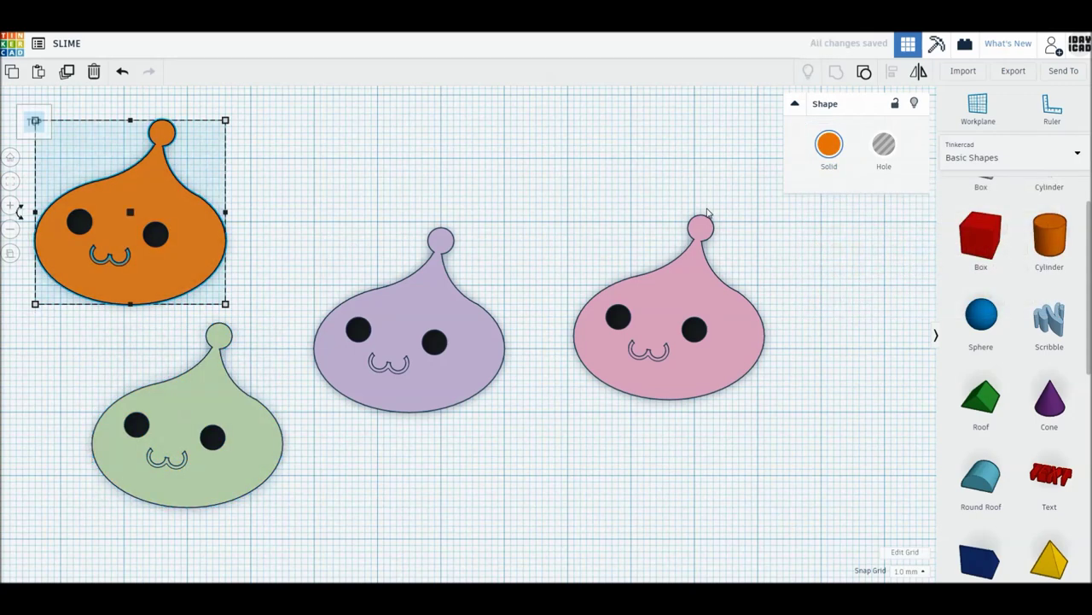
left_click(829, 147)
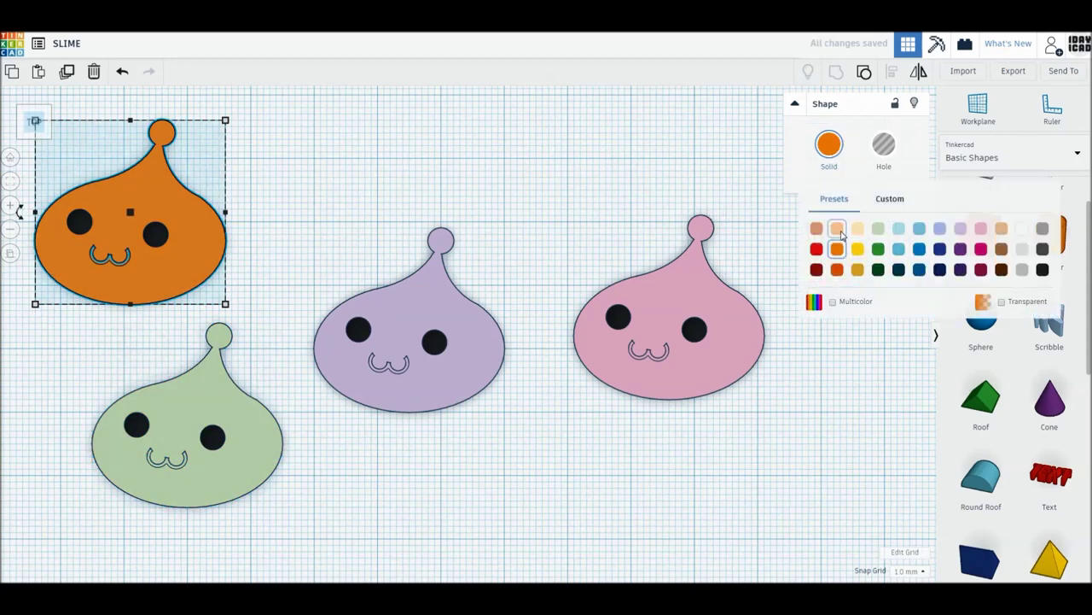
left_click(899, 230)
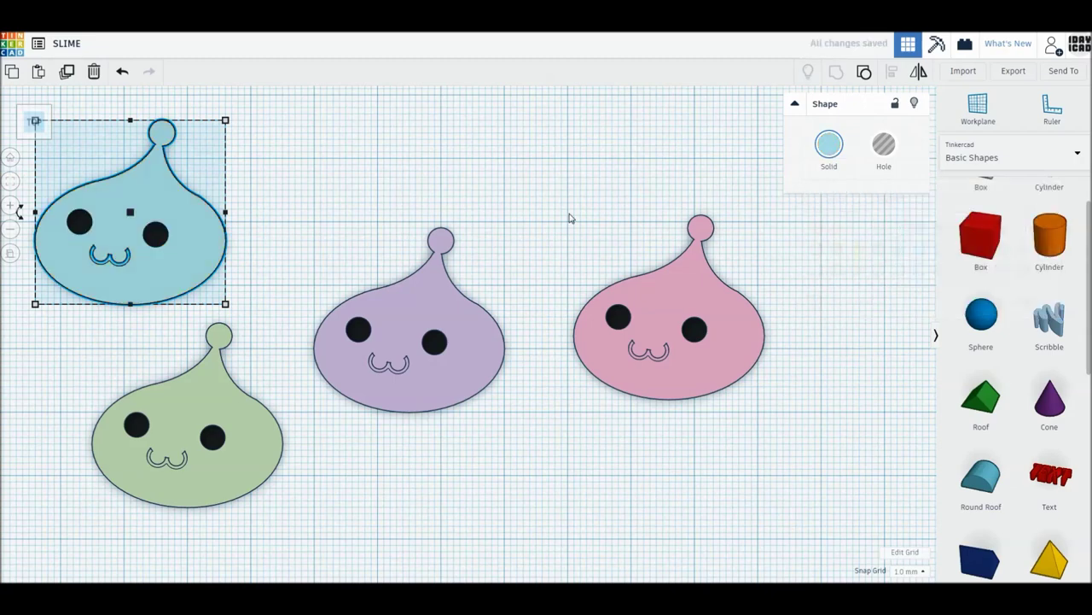
left_click(536, 212)
scroll(586, 265, "down", 2)
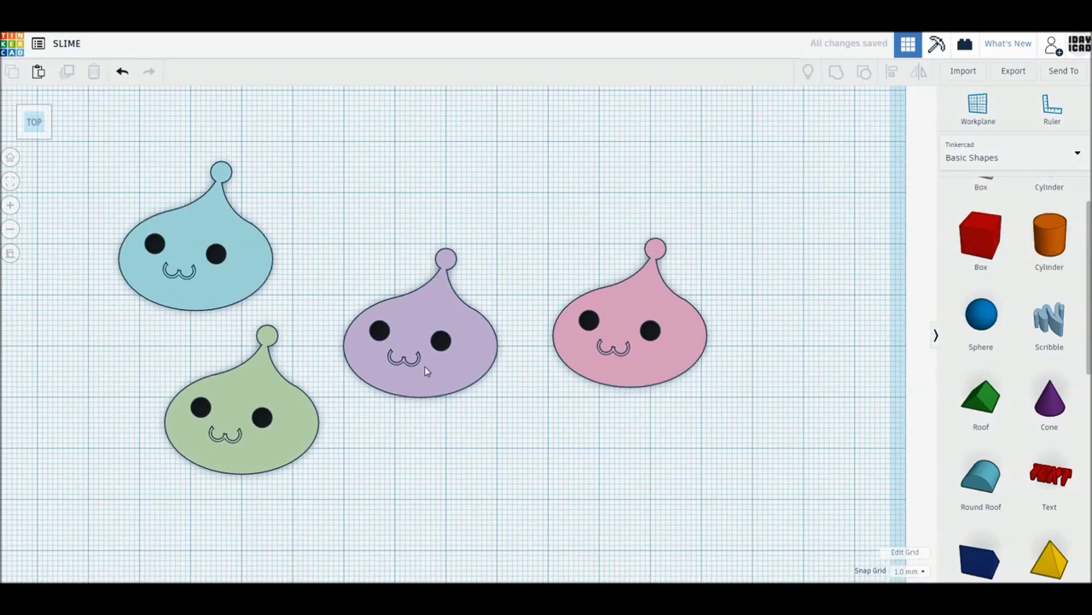
Step: Group the lavender and pink slimes, and set the pink slime to Multicolor
left_click_drag(405, 210, 575, 415)
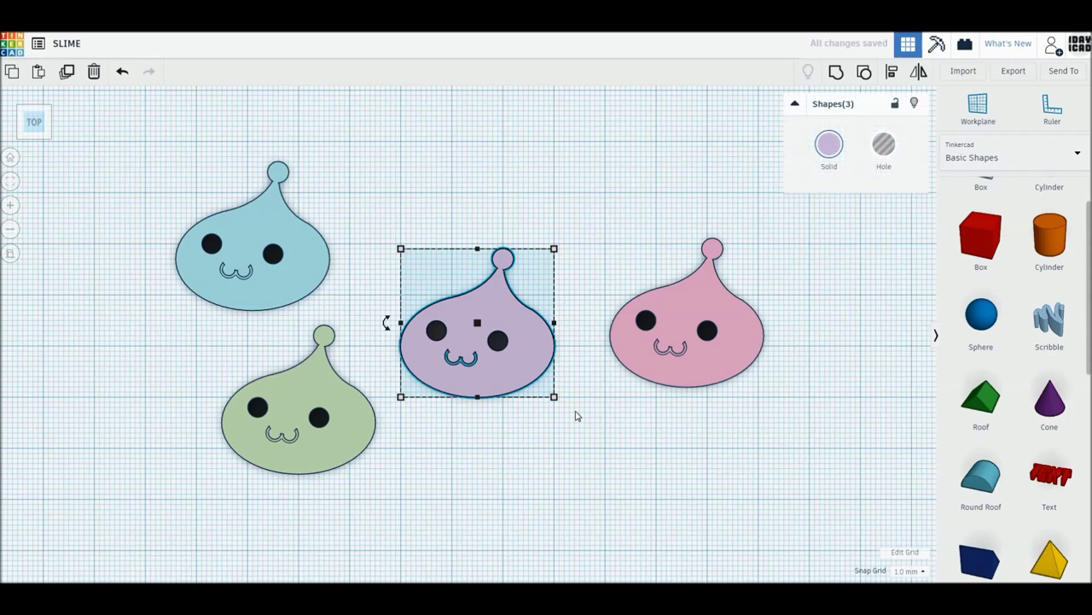
key("ctrl+g")
left_click_drag(607, 223, 780, 446)
key("ctrl+g")
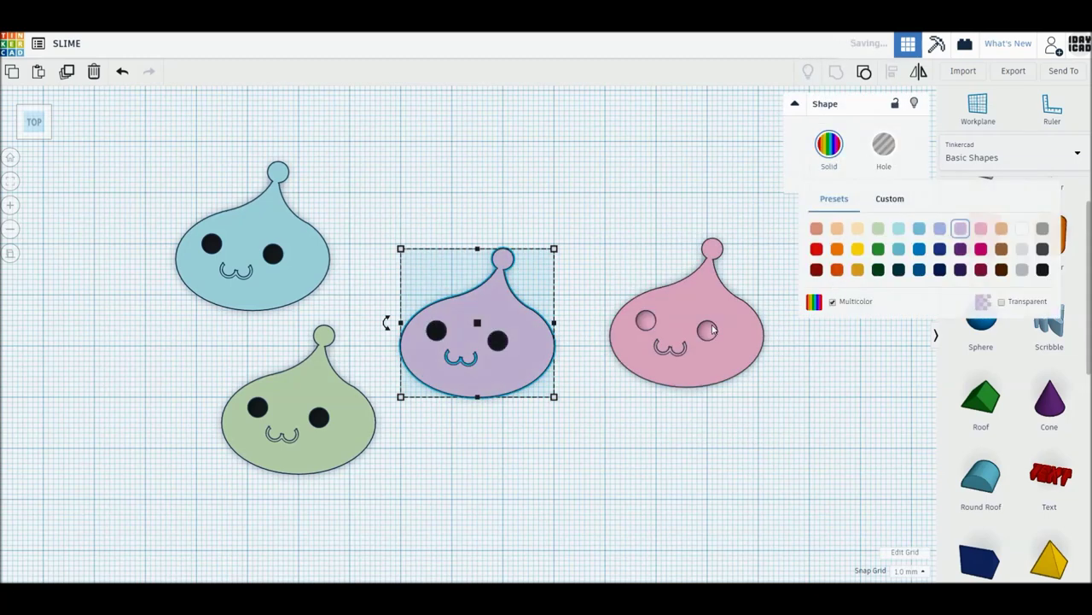
left_click(824, 148)
left_click(841, 302)
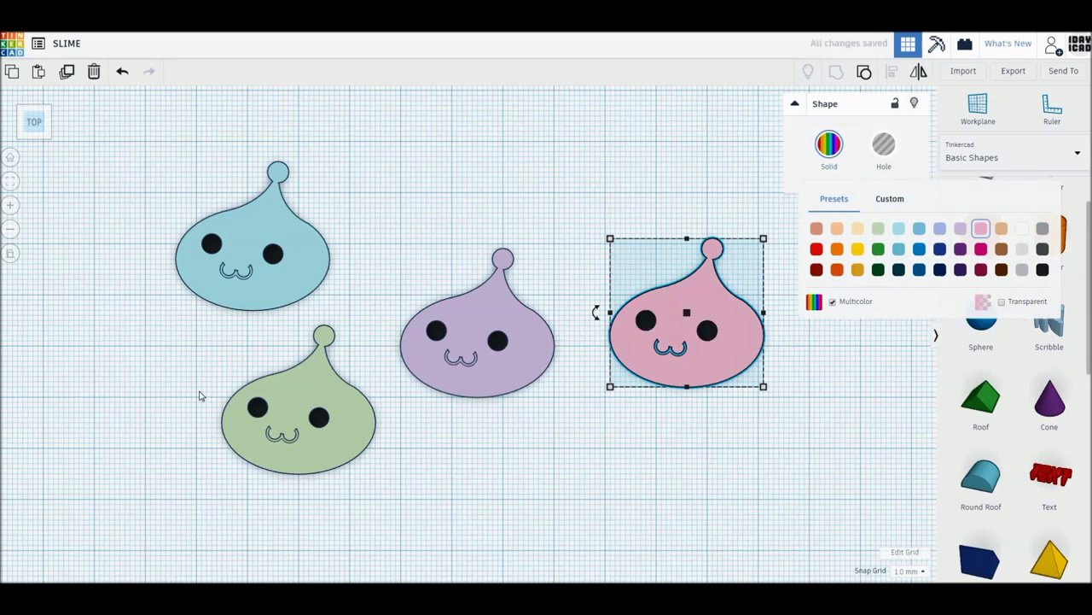
Step: Group the parts of the green slime and the blue slime into single shapes
left_click_drag(199, 393, 335, 477)
key("ctrl+g")
left_click_drag(358, 311, 164, 154)
key("ctrl+g")
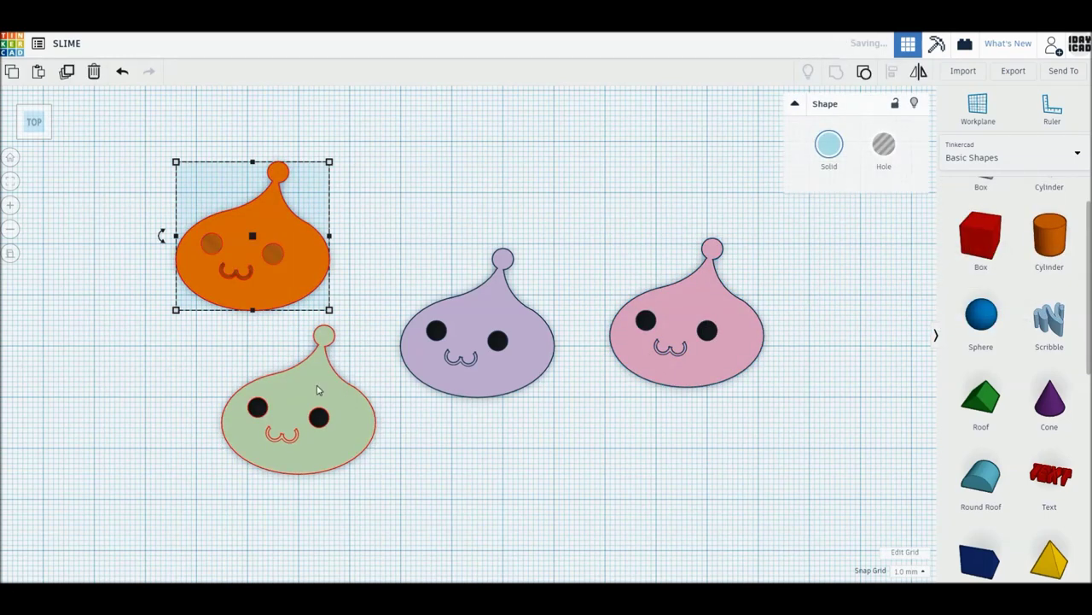
Step: Set the green and blue slimes to Multicolor so their eyes show black
left_click(298, 401)
left_click(829, 144)
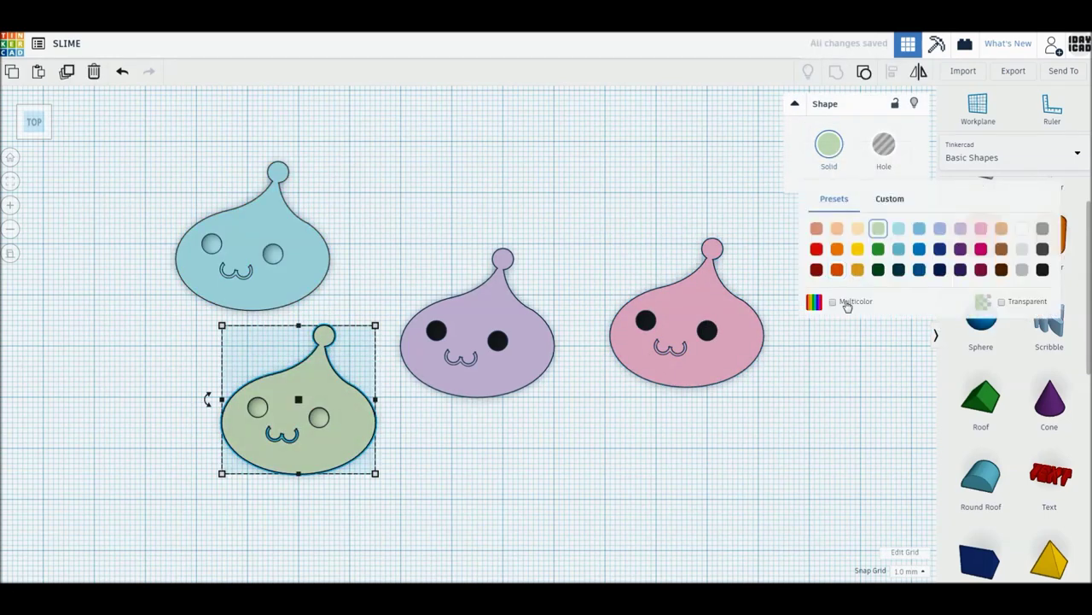
left_click(833, 301)
left_click(309, 279)
left_click(824, 141)
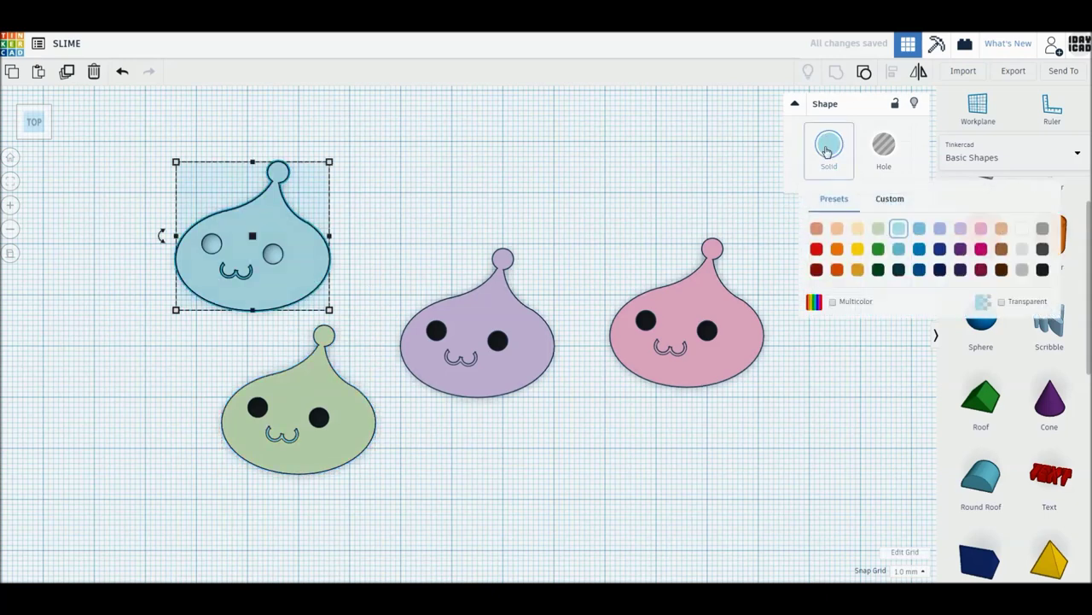
left_click(856, 303)
Step: Mirror the blue and green slimes horizontally so their loops sit on the left
key("m")
left_click(254, 323)
left_click(324, 386)
left_click(316, 488)
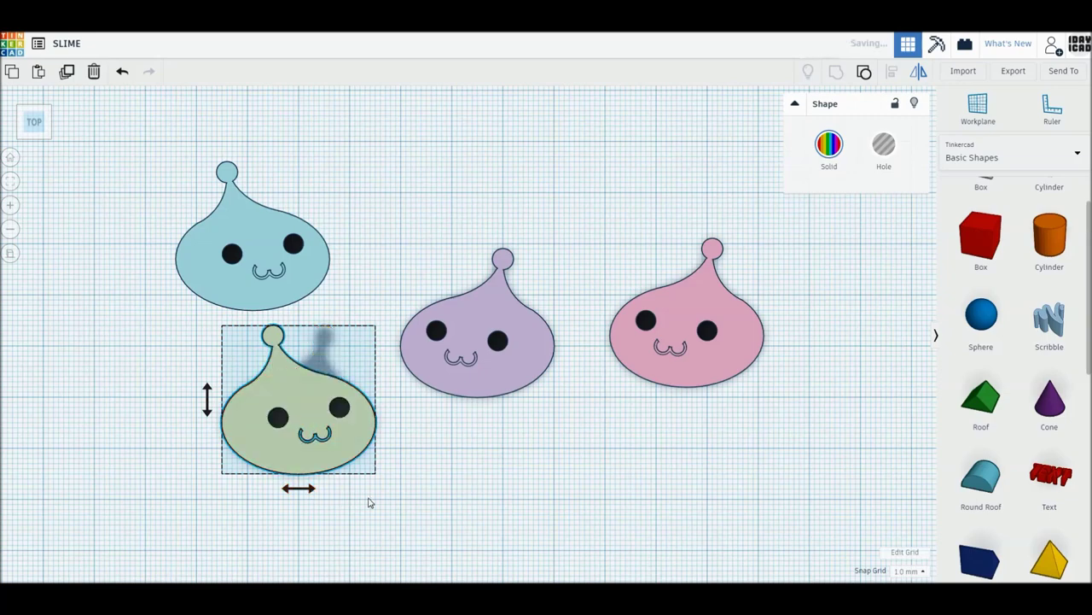
mouse_move(452, 487)
right_mouse_down()
mouse_move(549, 447)
mouse_move(523, 441)
right_mouse_up()
Step: Rotate the green, purple and blue slimes 45° and the pink slime 22.5°
left_click(500, 470)
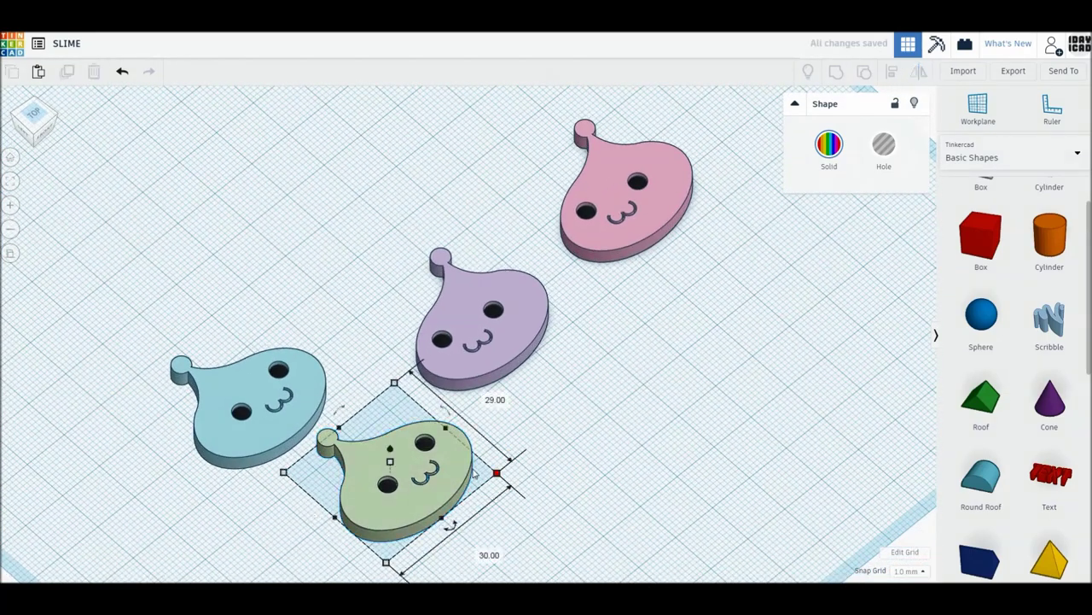
left_click_drag(449, 418, 504, 328)
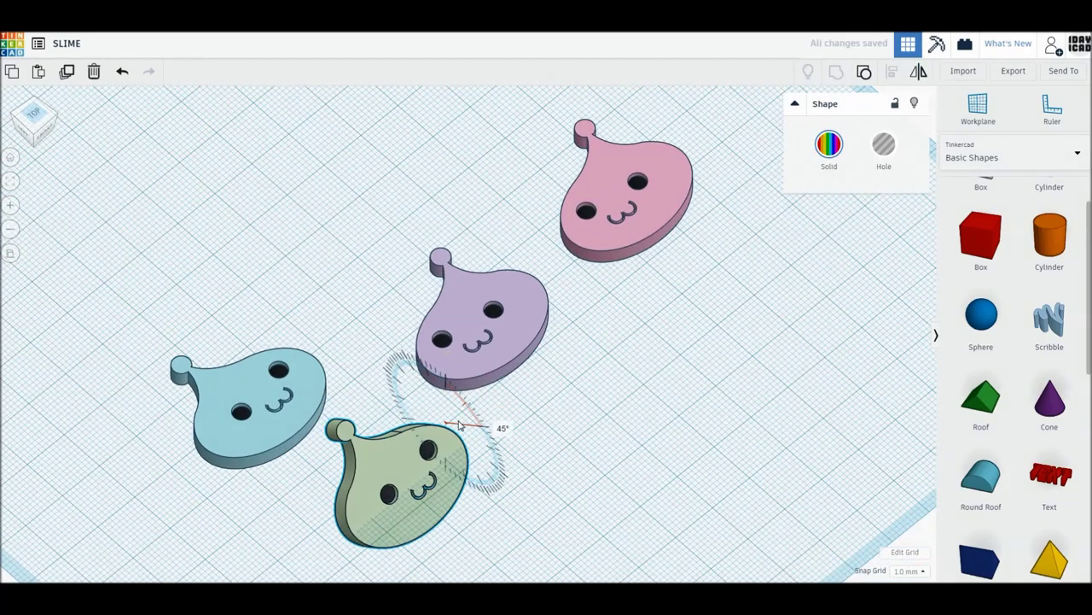
left_click(529, 303)
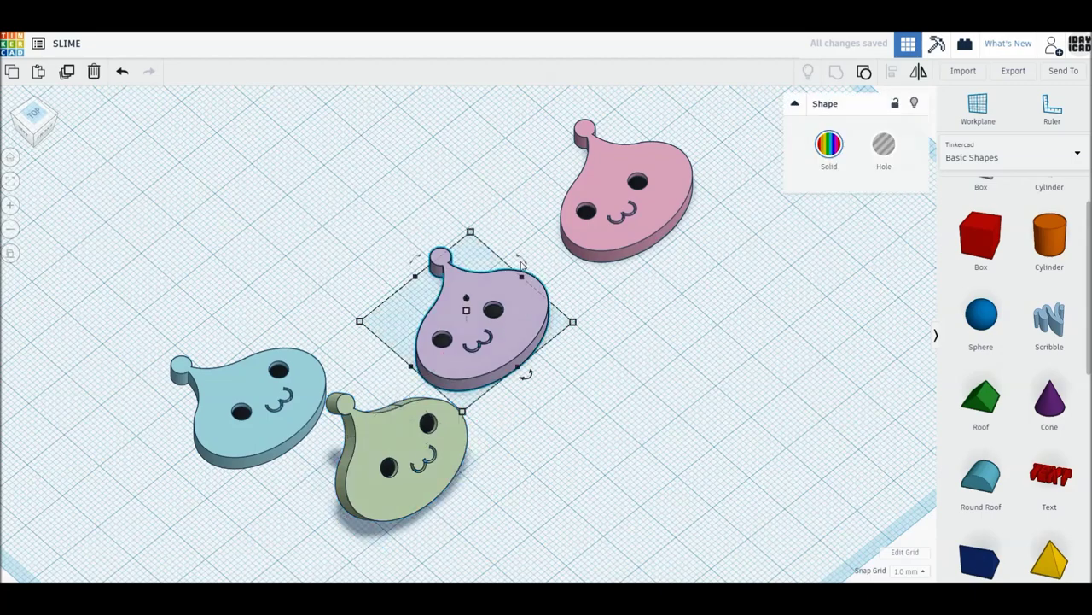
left_click_drag(522, 265, 571, 266)
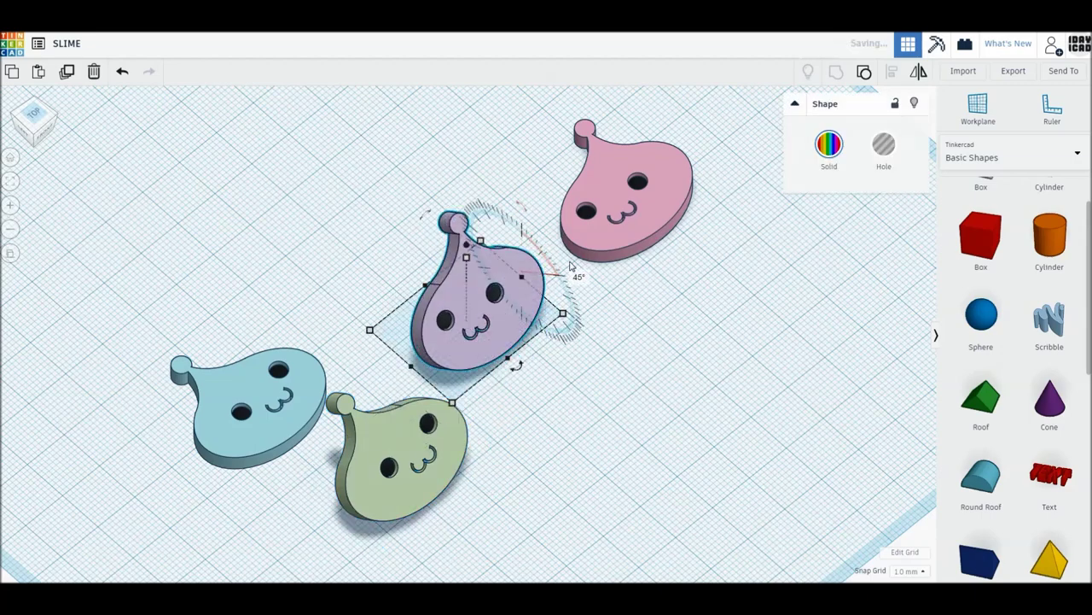
left_click(630, 202)
left_click_drag(668, 136, 717, 149)
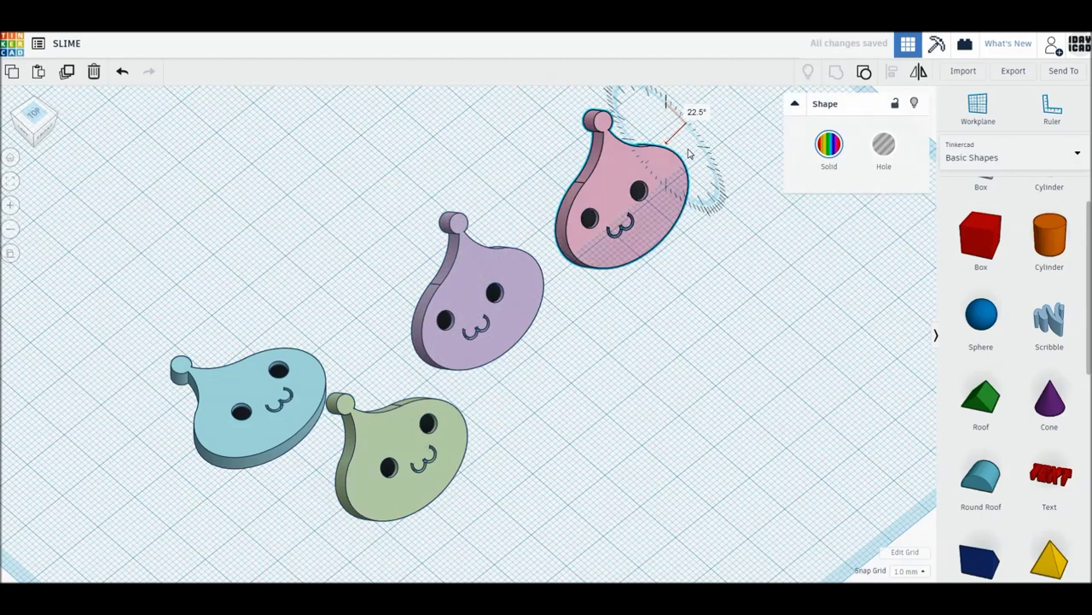
left_click(312, 365)
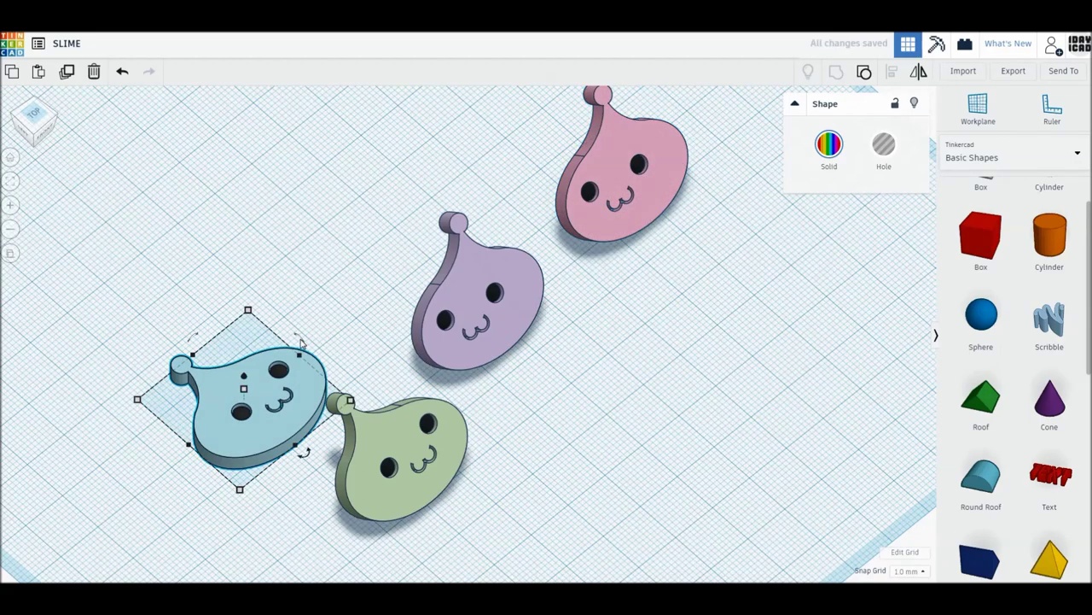
left_click_drag(301, 343, 342, 354)
Step: Deselect everything and return to the Home view of the whole workplane
left_click(8, 177)
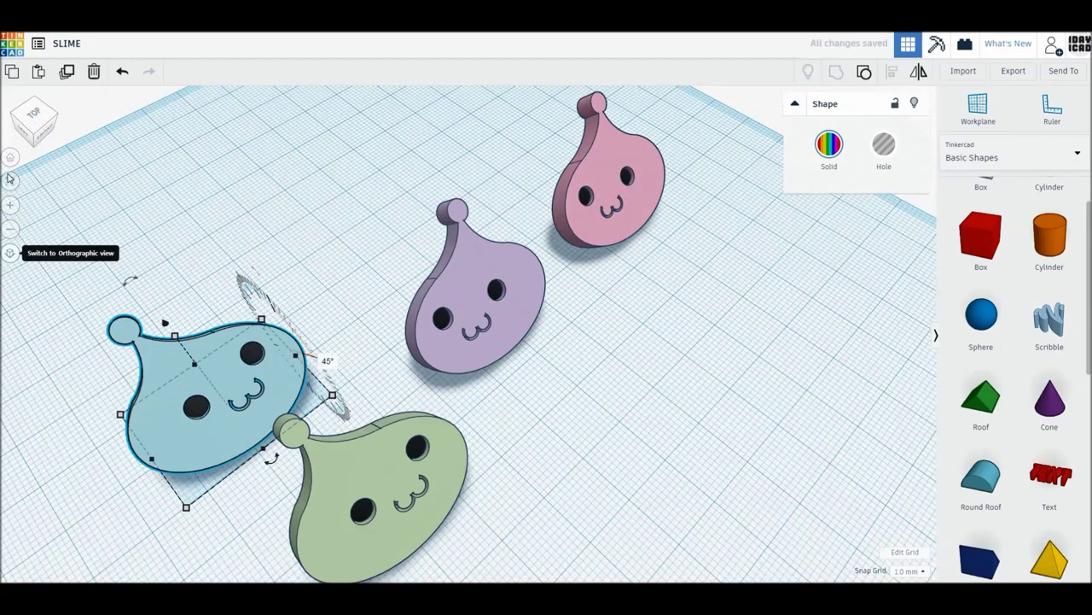
left_click(10, 157)
left_click(292, 358)
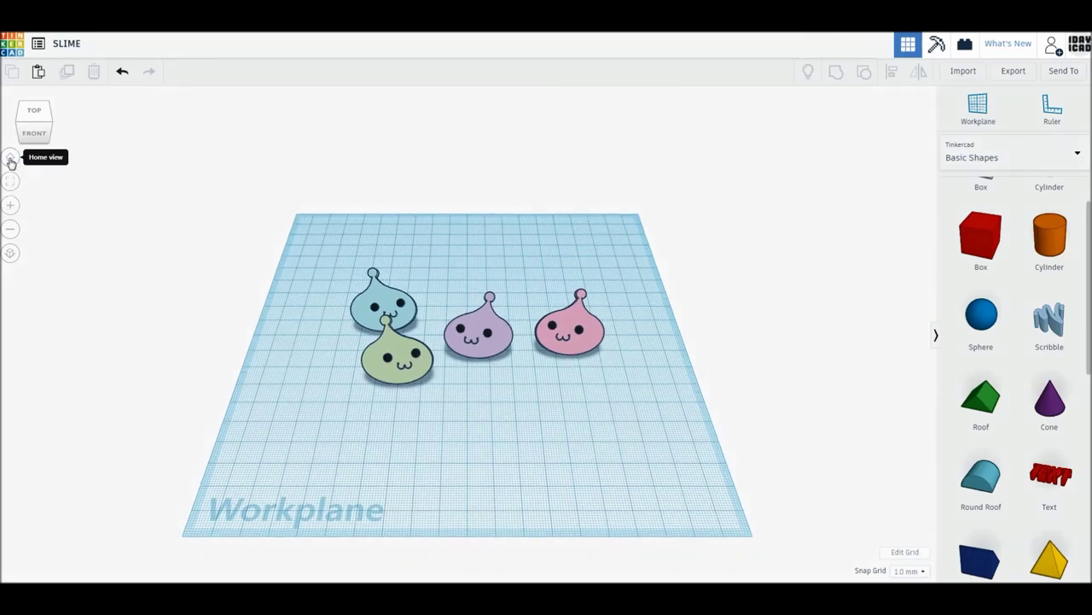
Step: Zoom in and turn the green slime slightly on the workplane
scroll(320, 353, "up", 3)
scroll(320, 354, "up", 3)
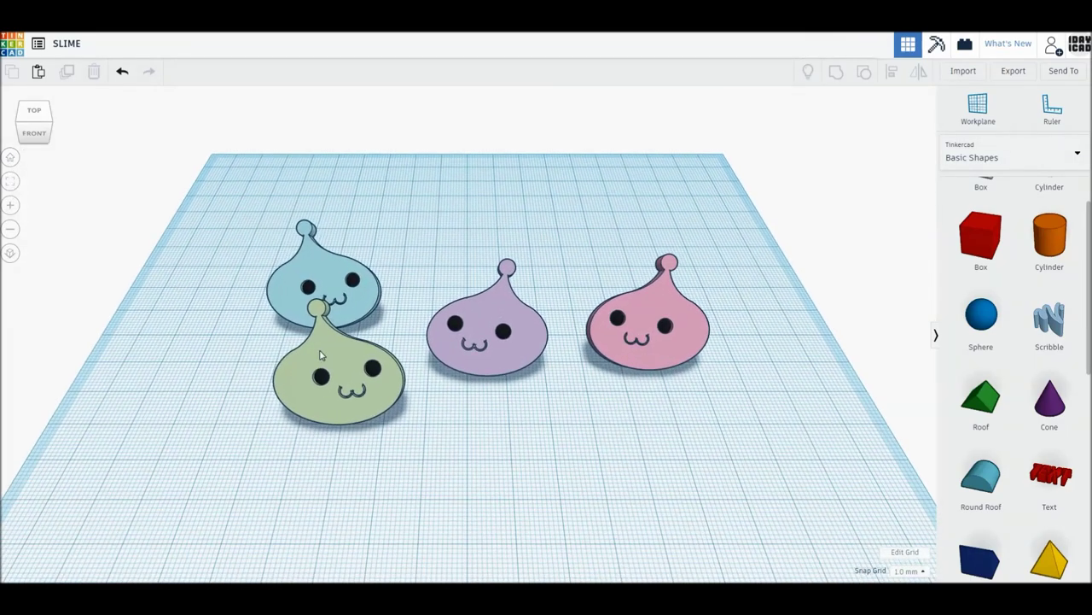
left_click(264, 352)
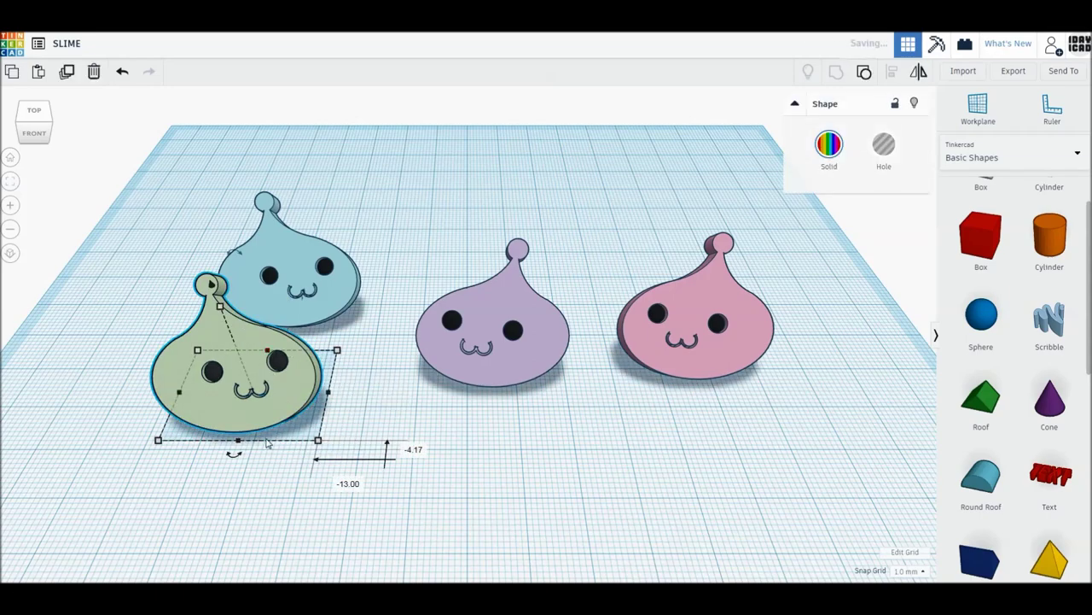
left_click_drag(230, 461, 247, 556)
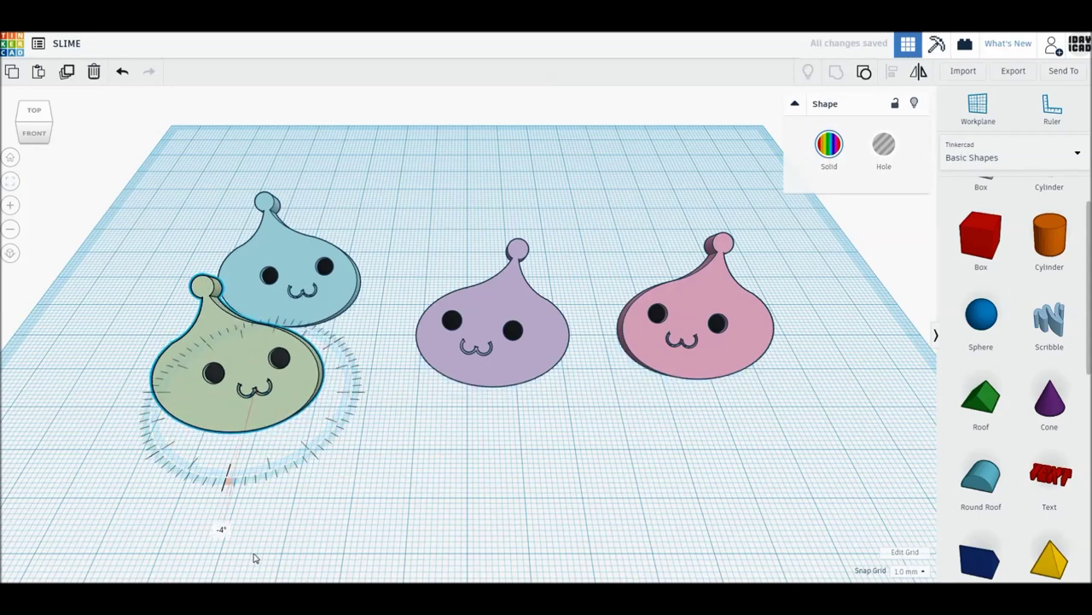
Step: Move the purple and blue slimes to the back and the pink slime forward right
left_click_drag(490, 342, 532, 273)
left_click_drag(359, 268, 428, 239)
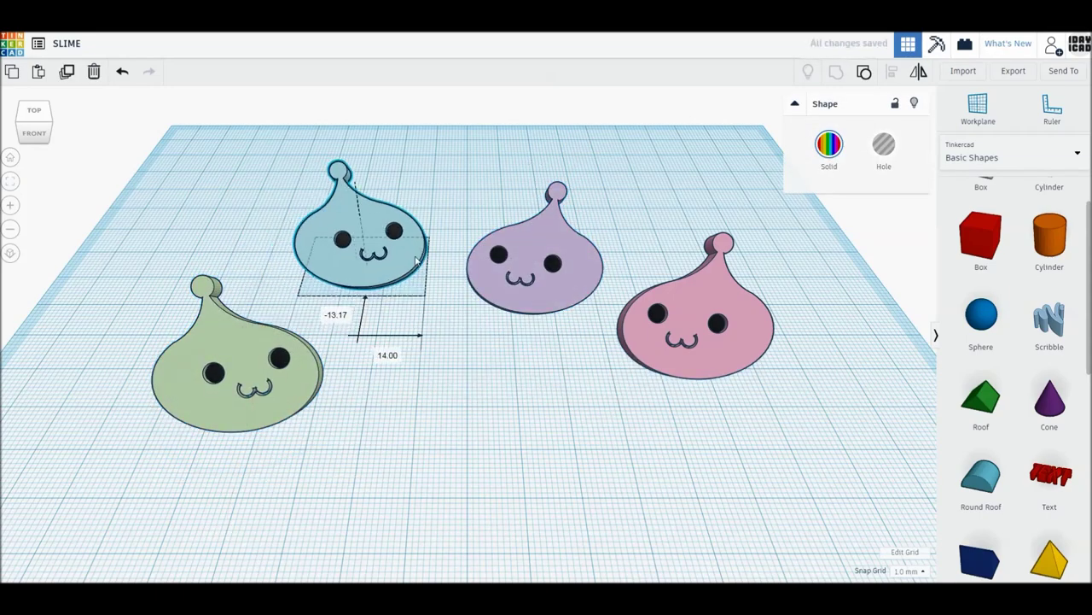
mouse_move(540, 276)
left_mouse_down()
mouse_move(543, 290)
mouse_move(549, 235)
left_mouse_up()
left_click_drag(683, 333, 702, 365)
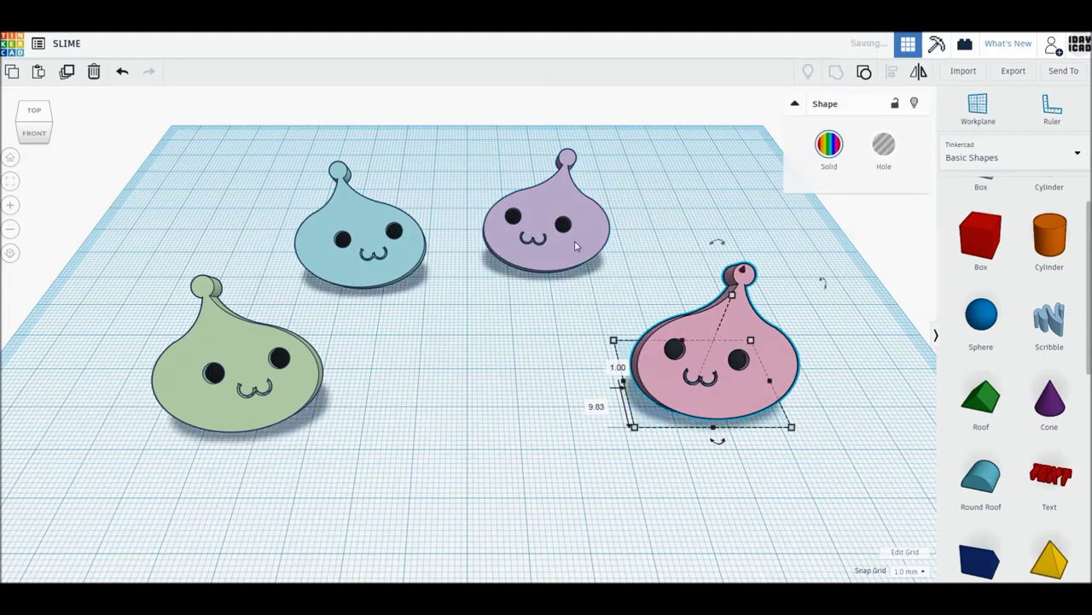
left_click_drag(576, 251, 610, 259)
left_click_drag(713, 377, 711, 385)
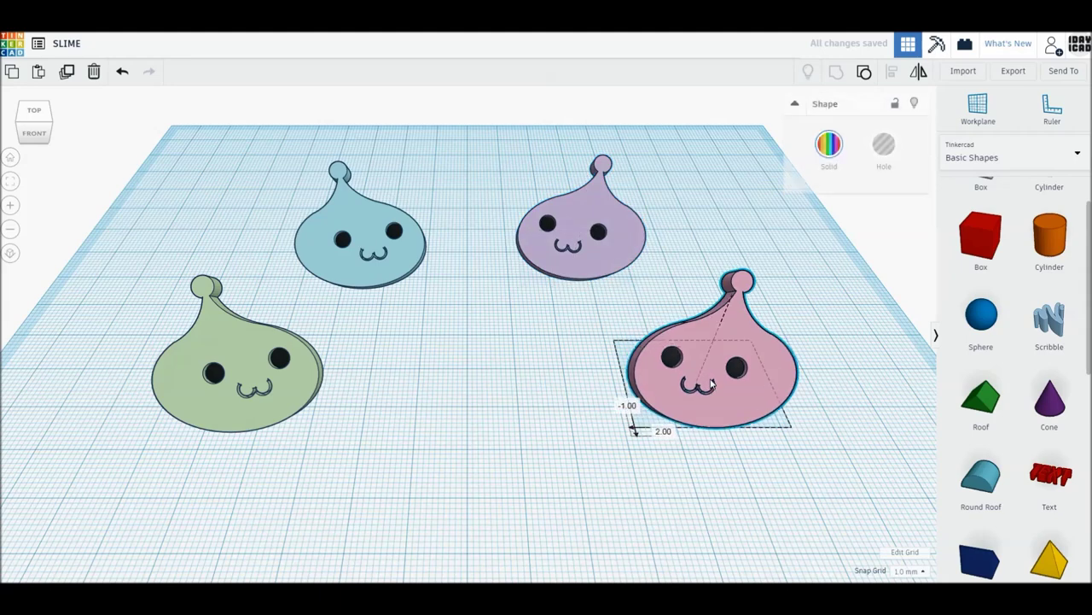
left_click(541, 410)
left_click_drag(384, 251, 388, 234)
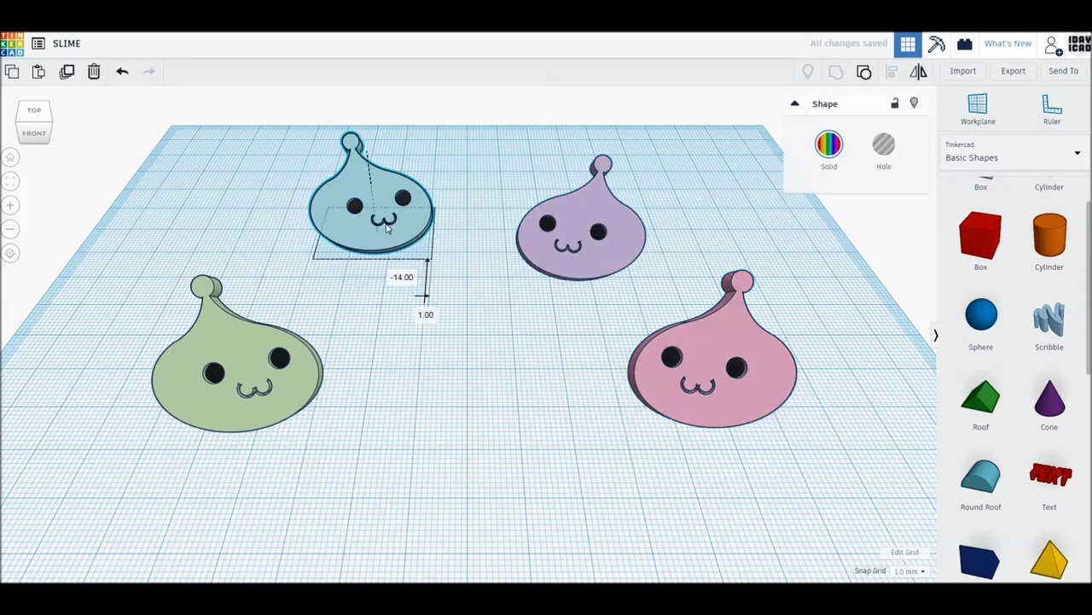
left_click(504, 419)
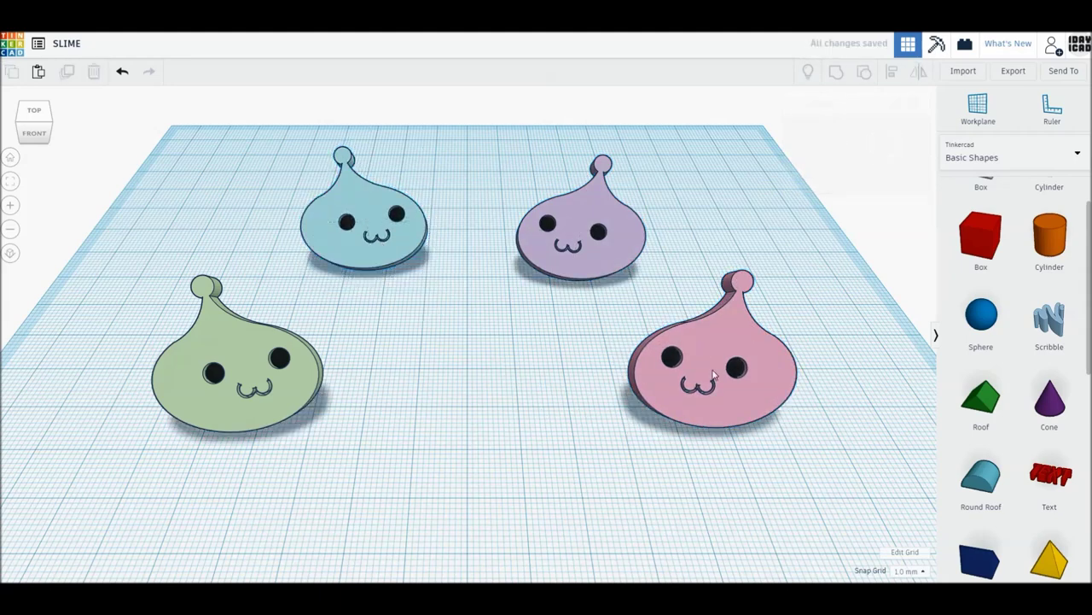
Step: Tilt the pink slime 16°, the purple 6°, and the blue and green slightly
left_click(714, 376)
left_click_drag(712, 446, 671, 534)
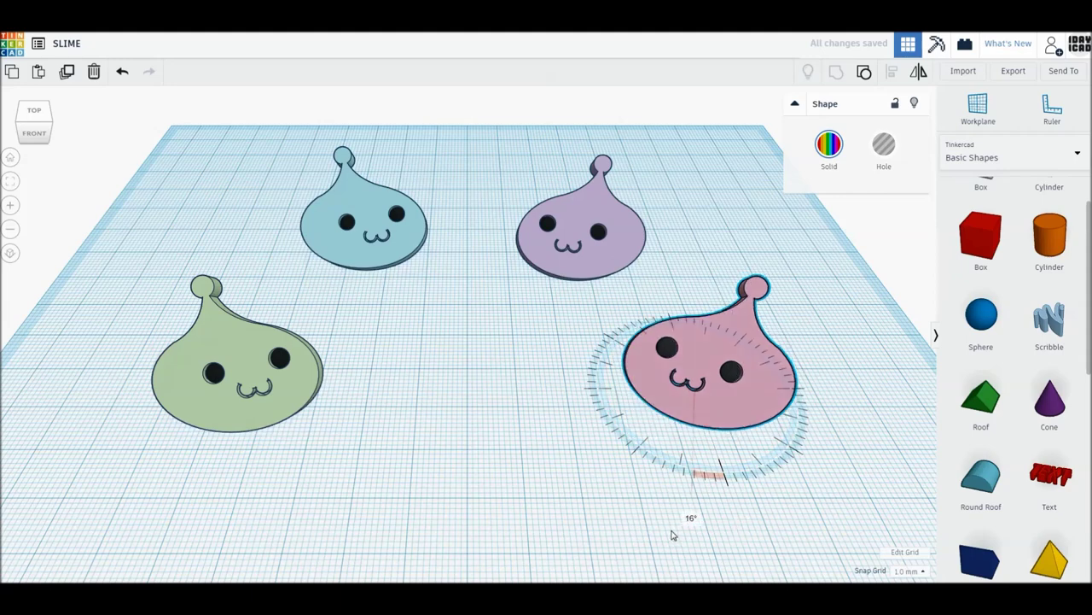
left_click(584, 252)
left_click_drag(581, 296, 571, 390)
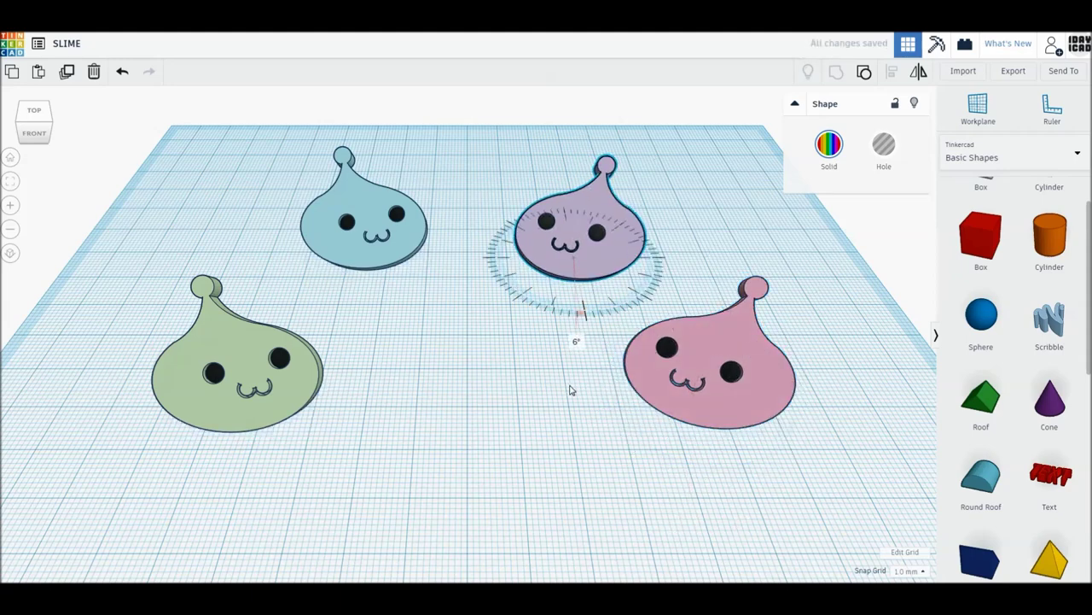
left_click(375, 248)
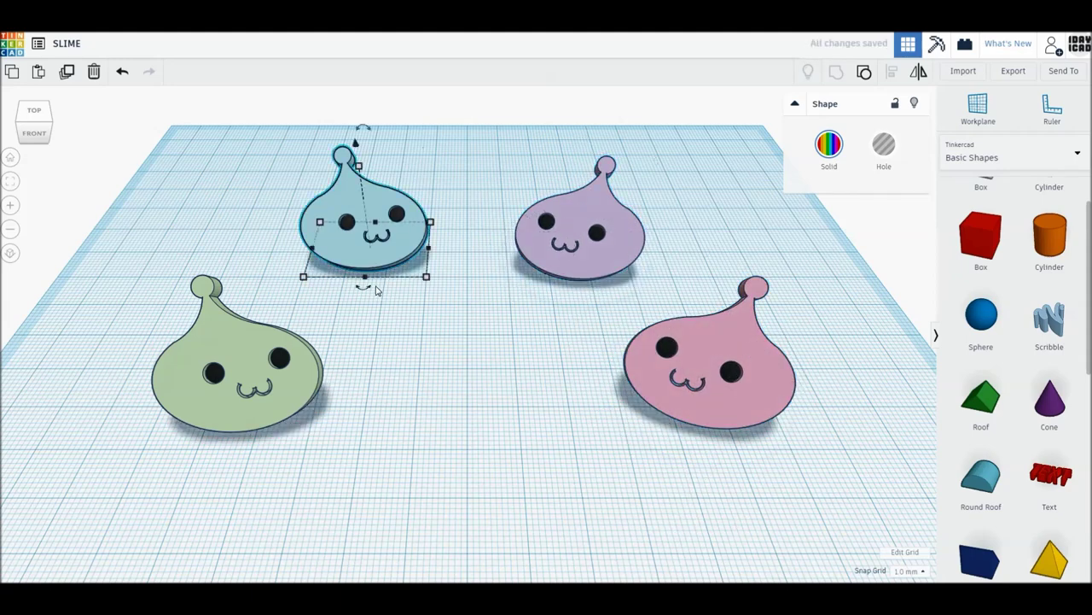
left_click_drag(362, 286, 427, 365)
left_click(426, 365)
left_click(294, 382)
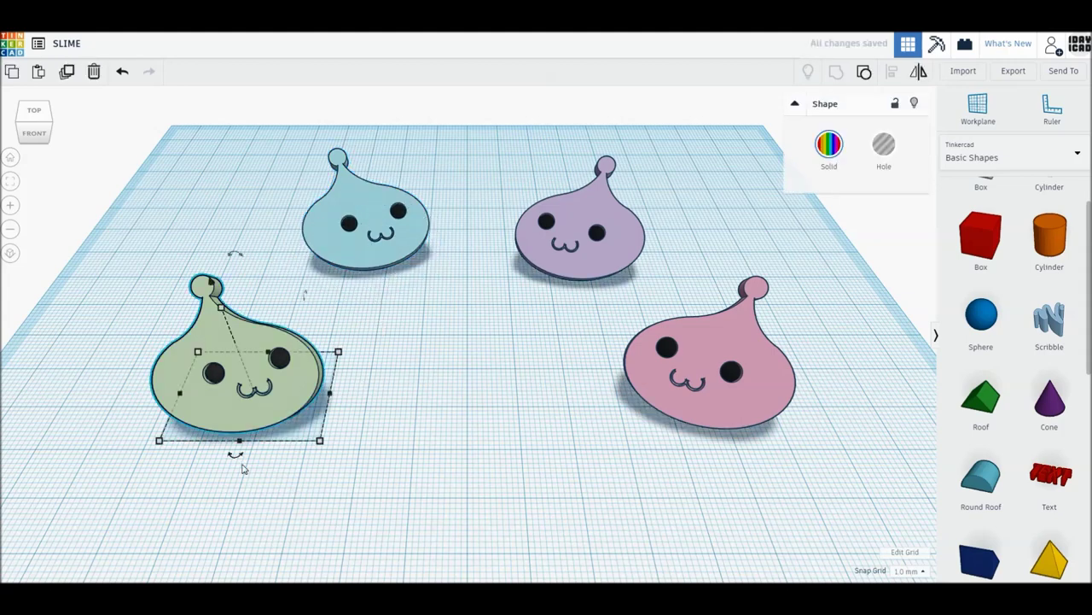
mouse_move(236, 454)
left_mouse_down()
mouse_move(290, 519)
mouse_move(348, 524)
left_mouse_up()
left_click(349, 521)
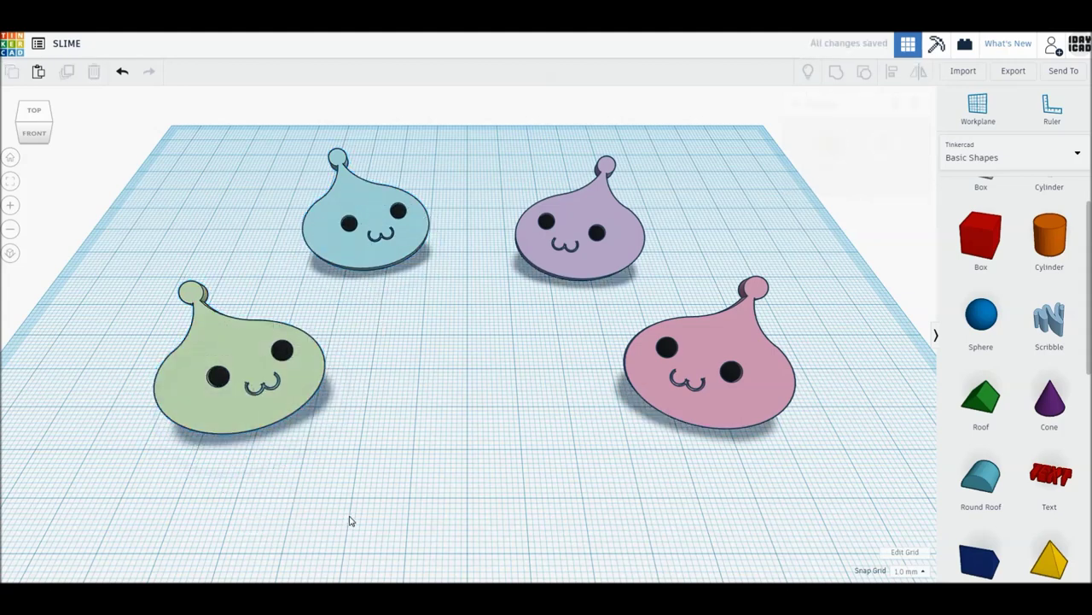